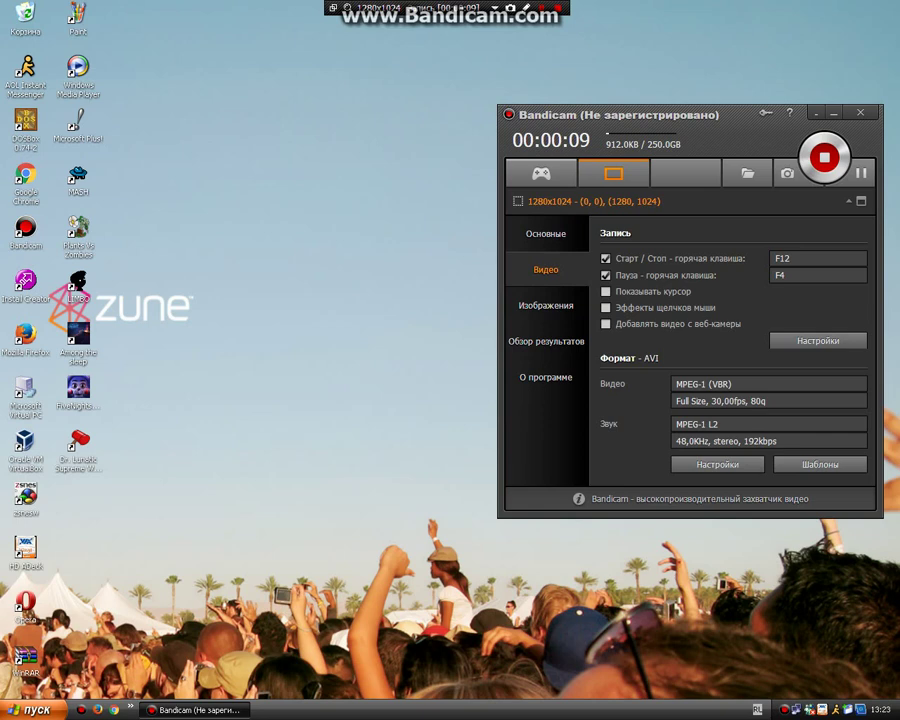
click(34, 709)
click(320, 380)
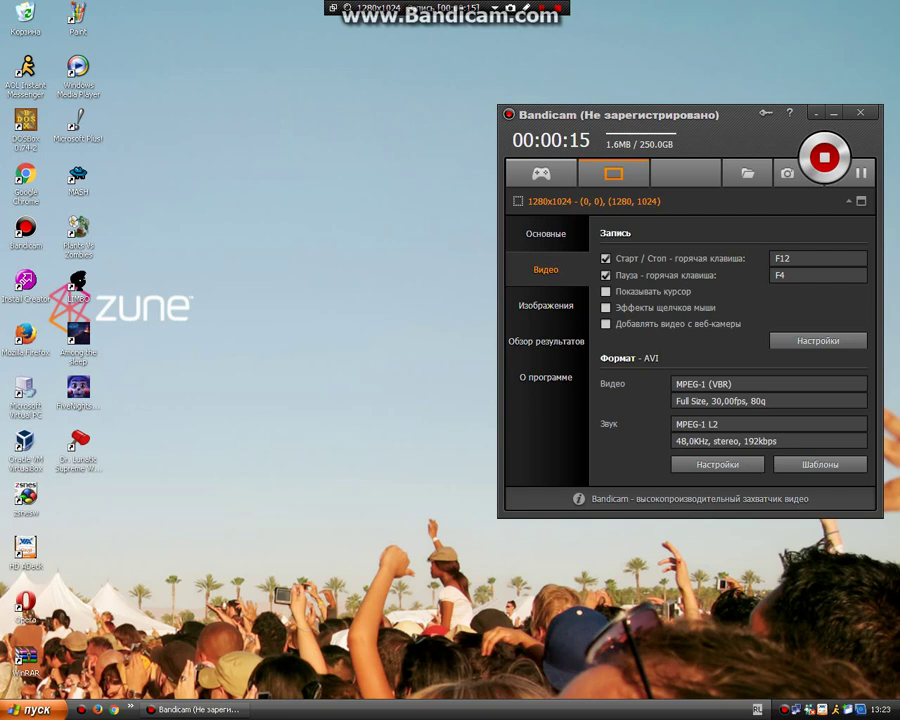
click(32, 710)
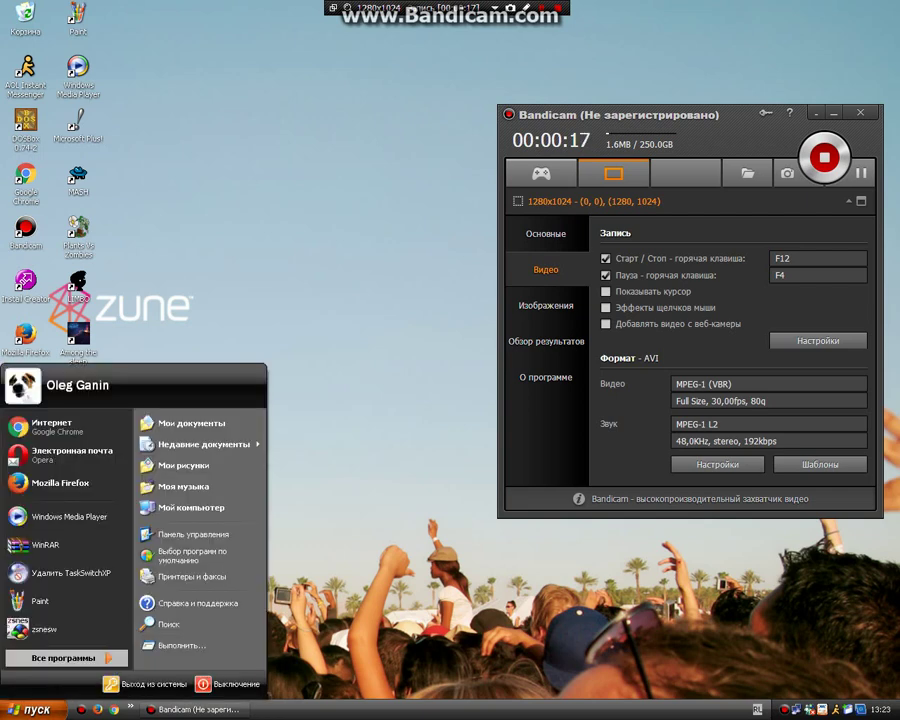
mouse_move(62, 658)
click(345, 580)
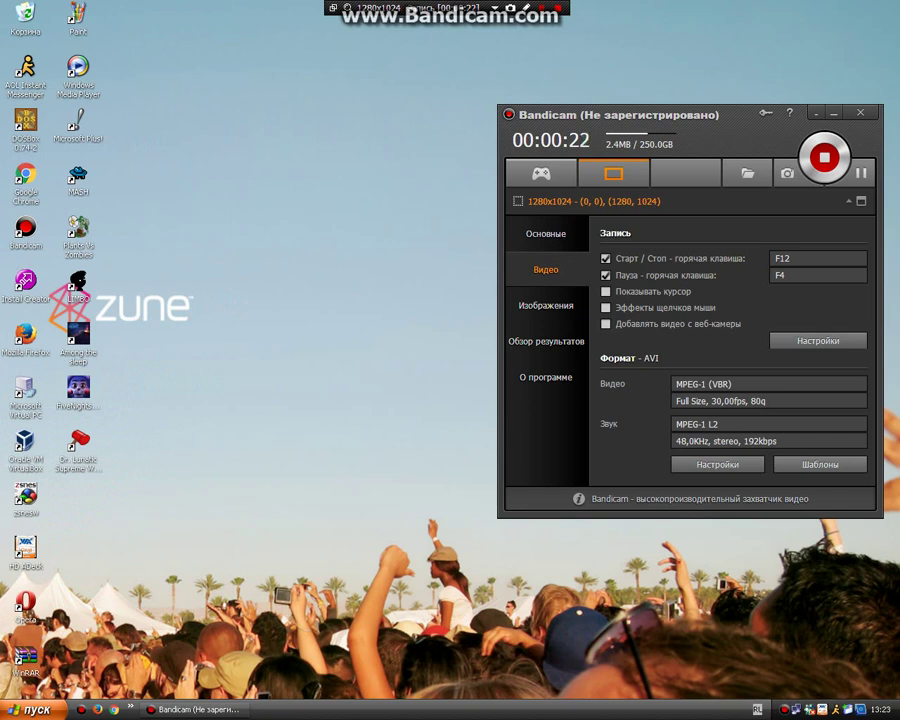
click(32, 710)
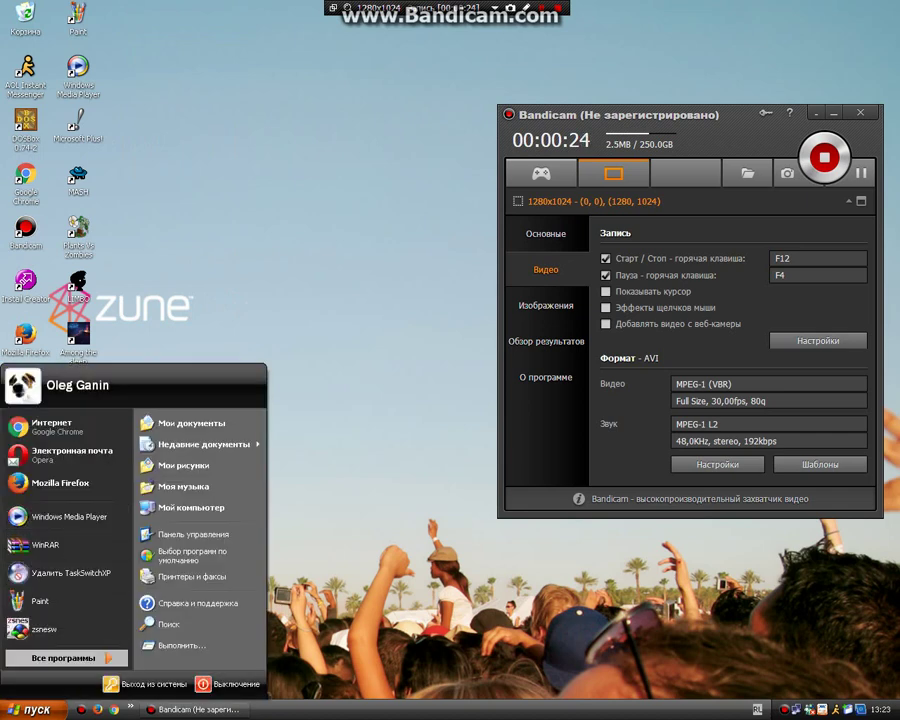
mouse_move(62, 658)
click(345, 430)
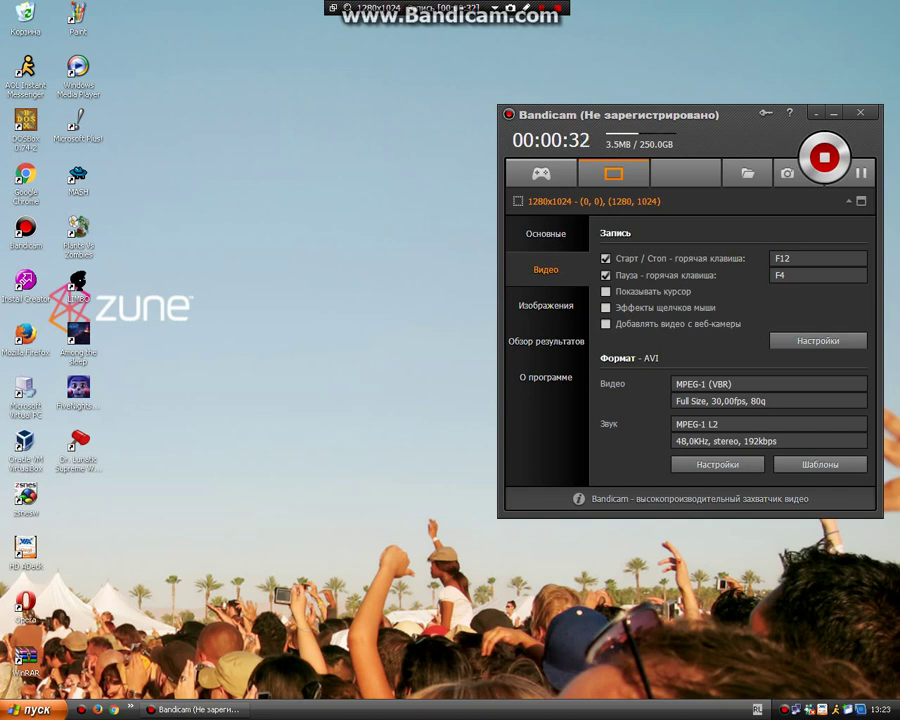
drag(195, 441, 28, 430)
Open Microsoft Virtual PC and start the Windows XP XPize Edition virtual machine.
double_click(25, 390)
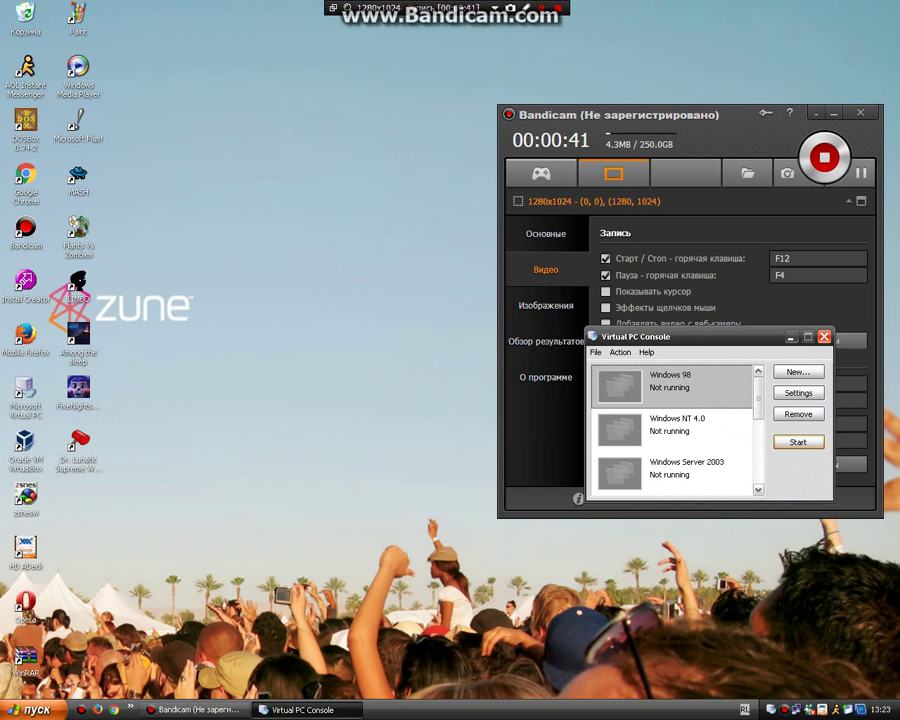
scroll(680, 432, down, 3)
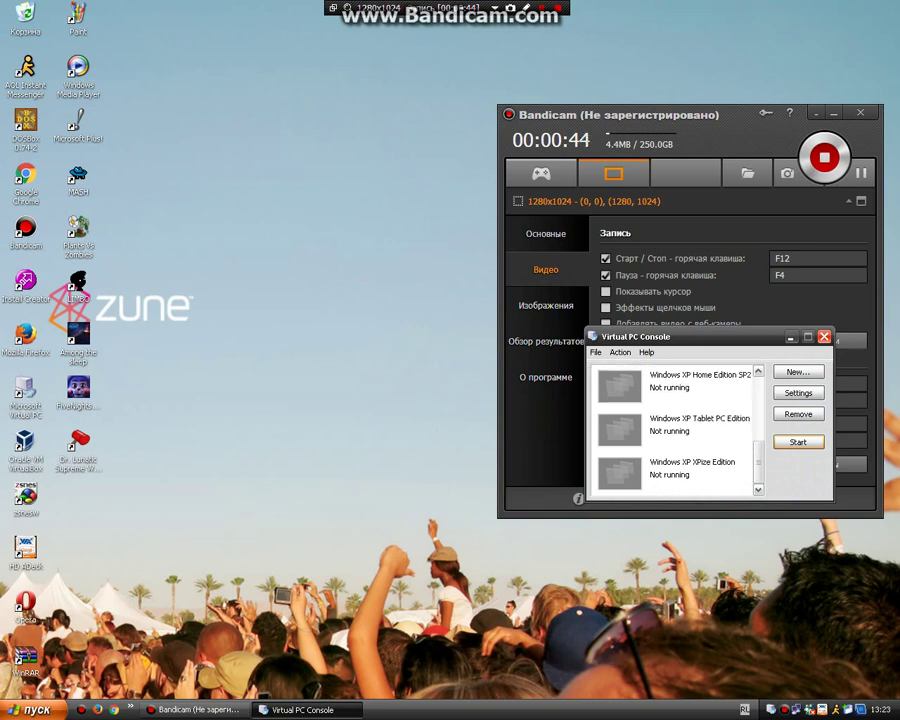
click(690, 470)
click(798, 442)
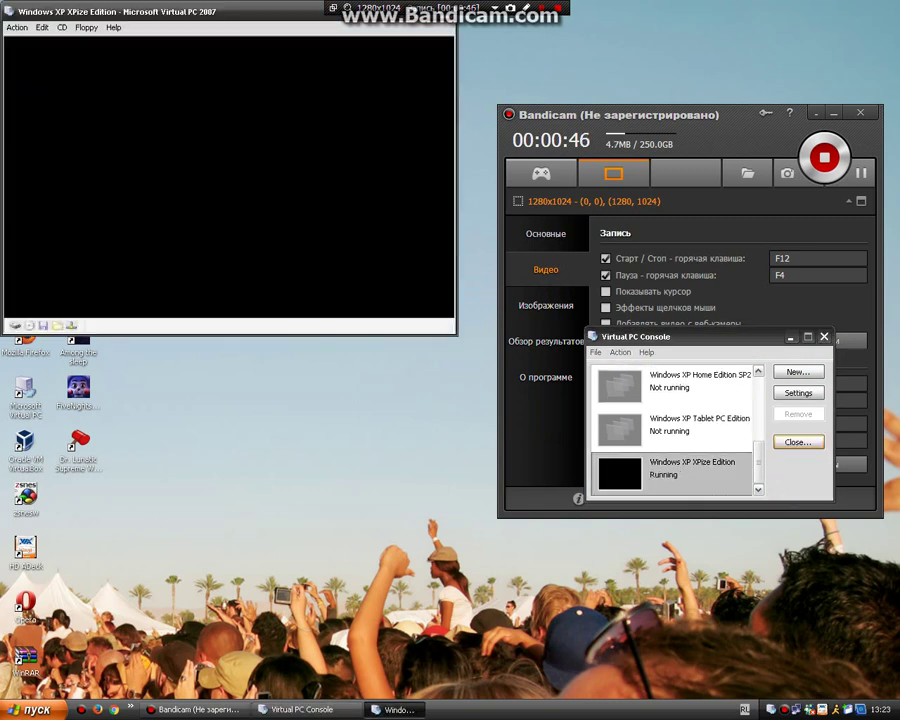
click(17, 28)
click(45, 43)
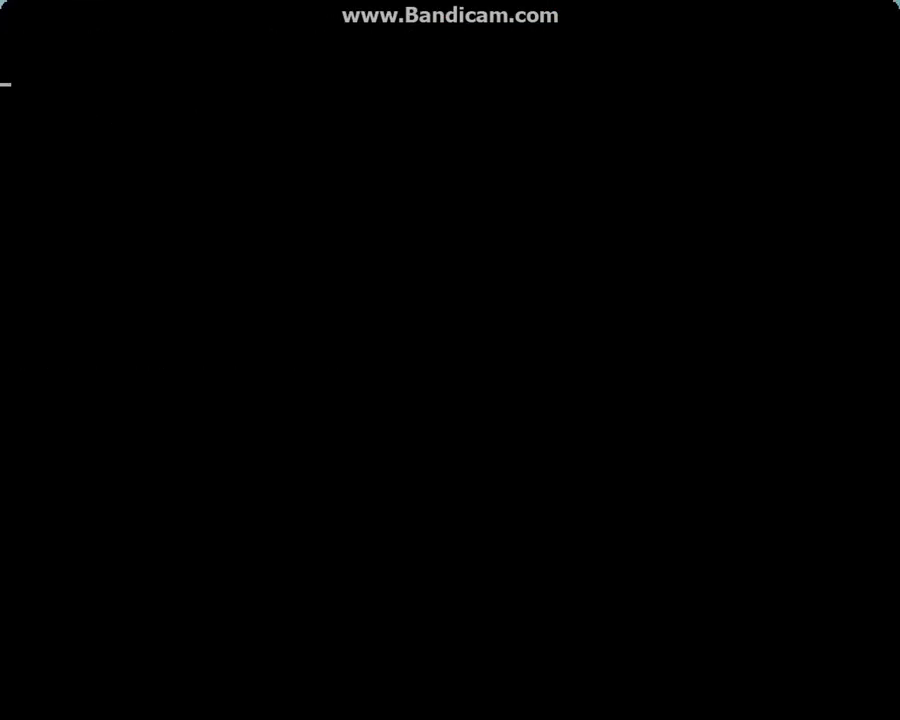
key(alt+Return)
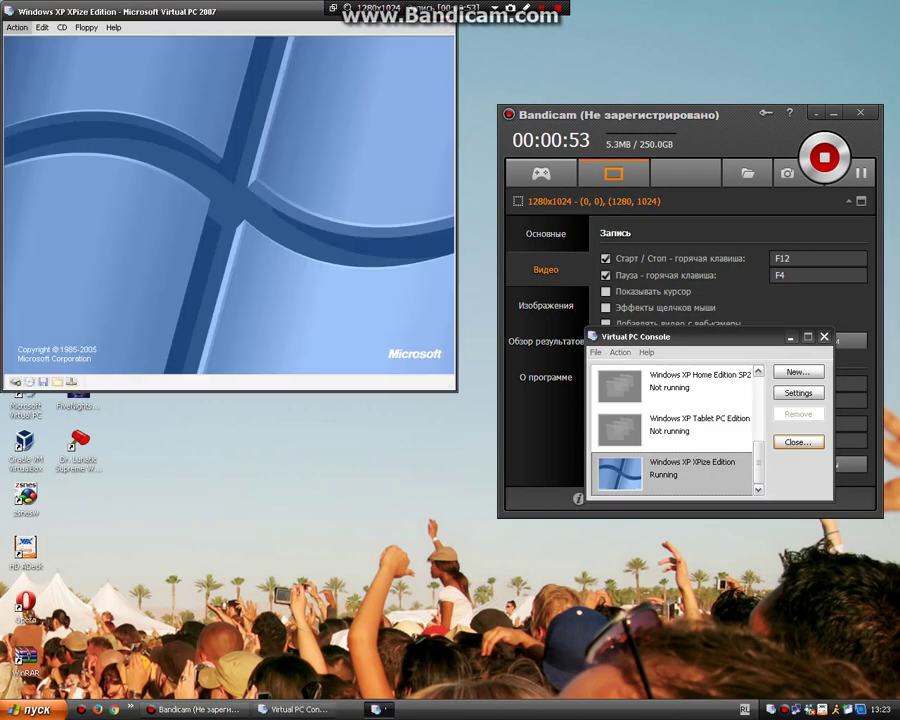
Reposition the virtual machine window and move the Bandicam window aside while Windows XP XPize Edition boots.
drag(240, 12, 365, 139)
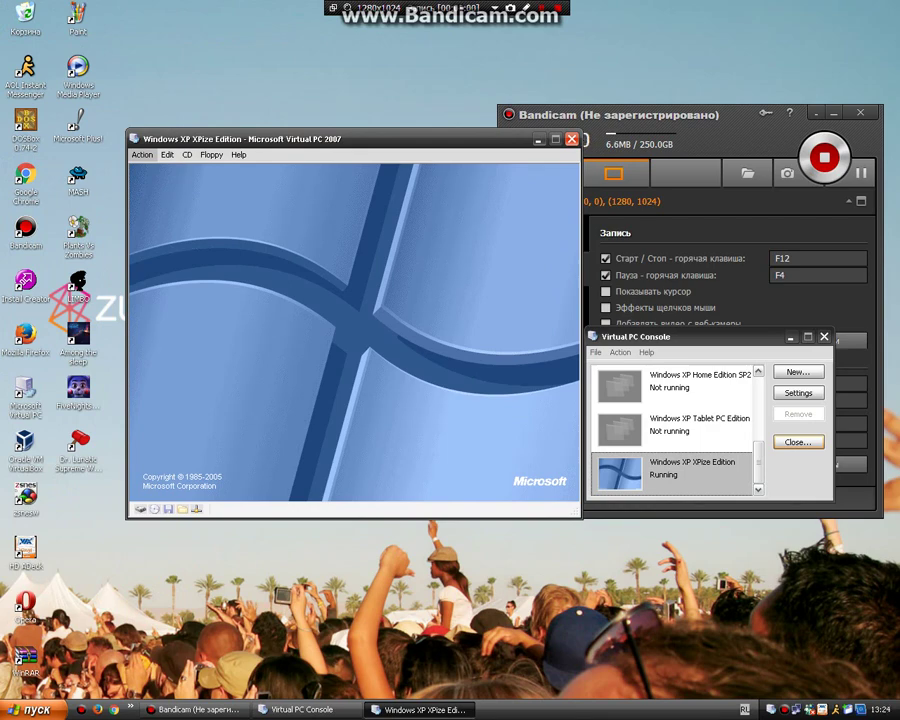
drag(660, 115, 720, 116)
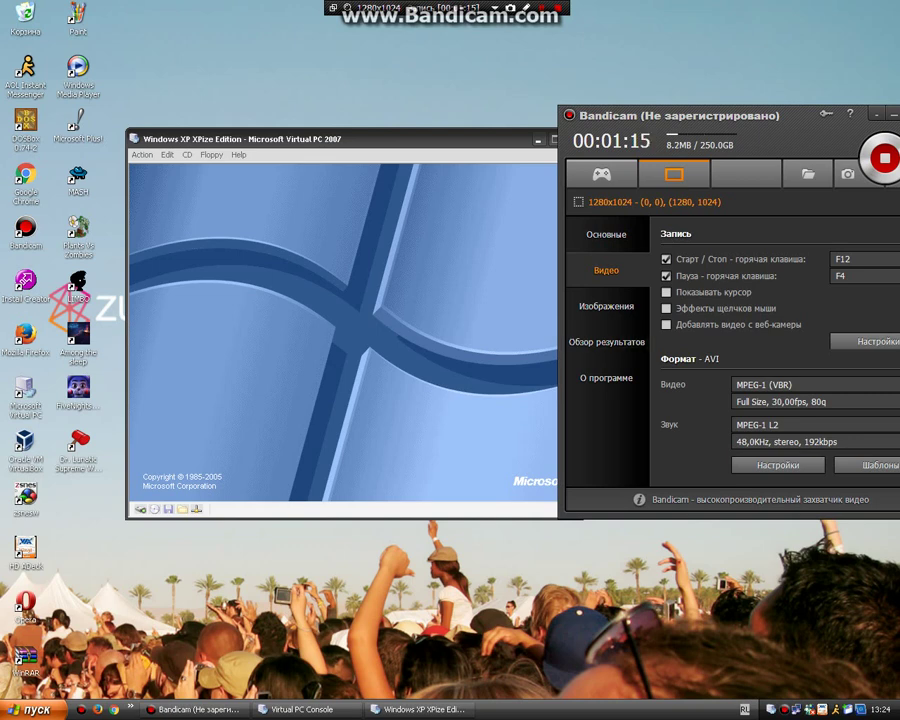
key(alt+Tab)
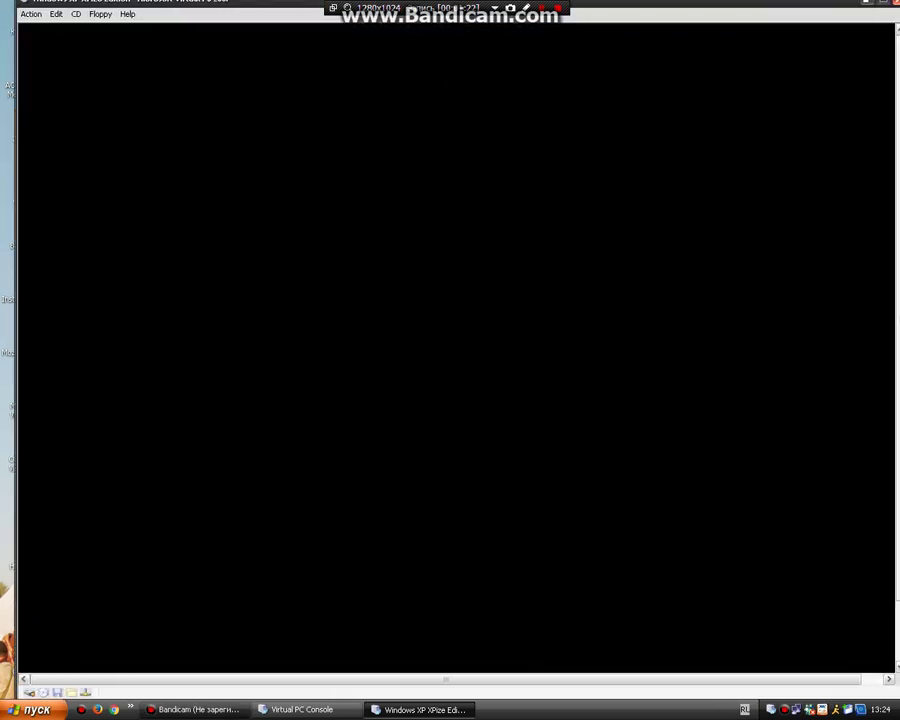
click(35, 709)
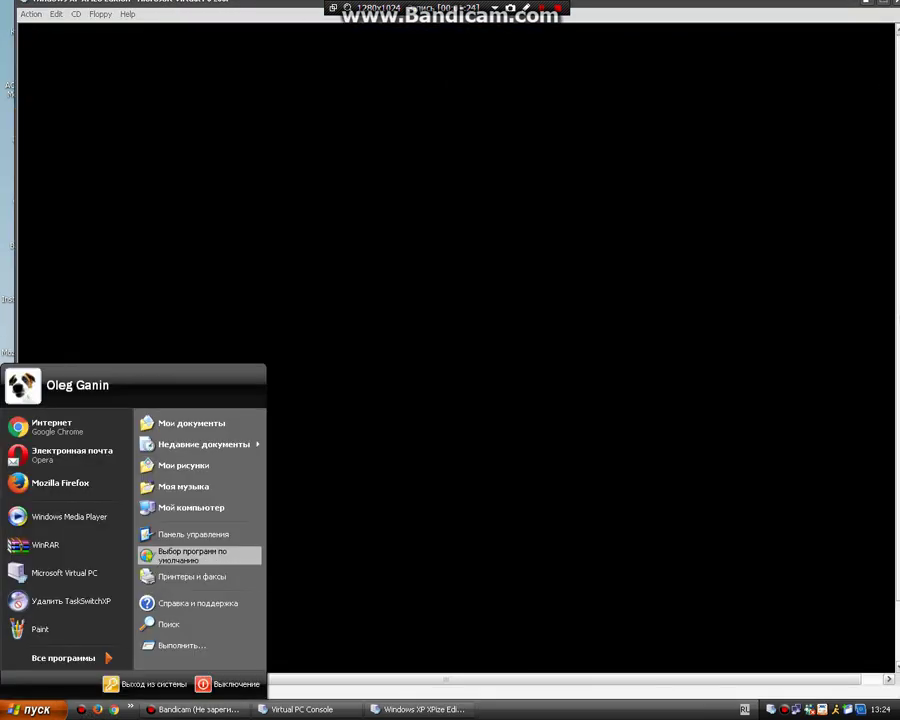
drag(280, 2, 276, 35)
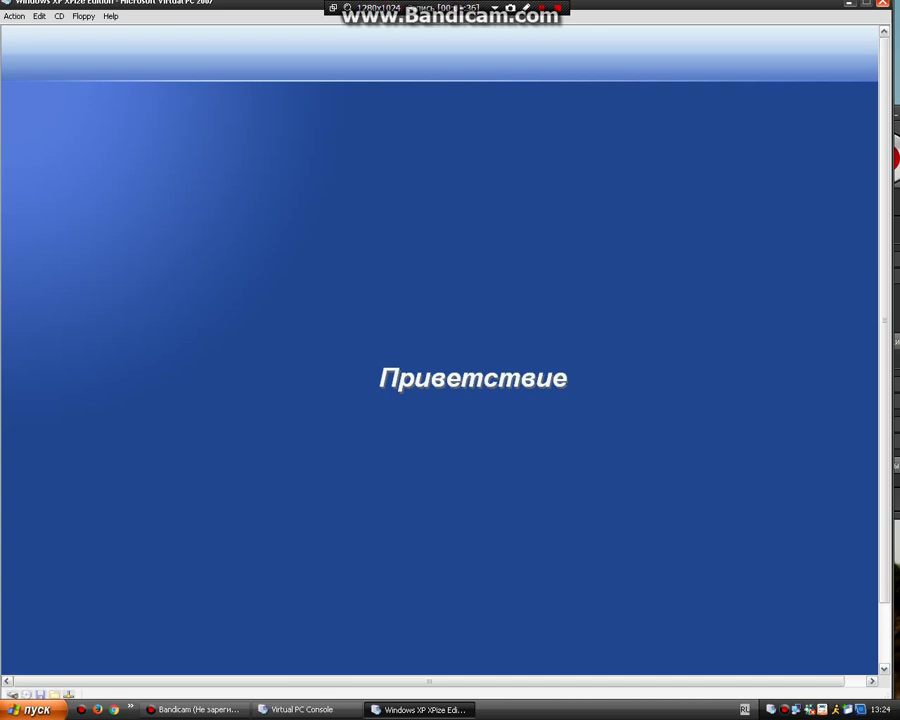
In the full-screen virtual machine, launch Windows Media Player and complete its setup with the default privacy and file type settings.
click(39, 16)
click(42, 31)
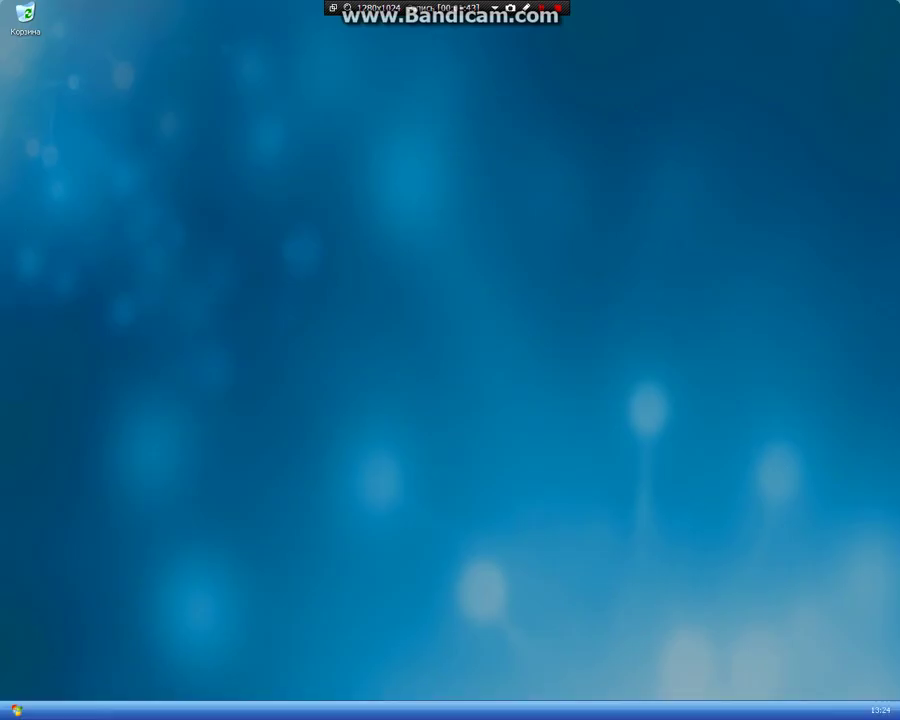
key(super)
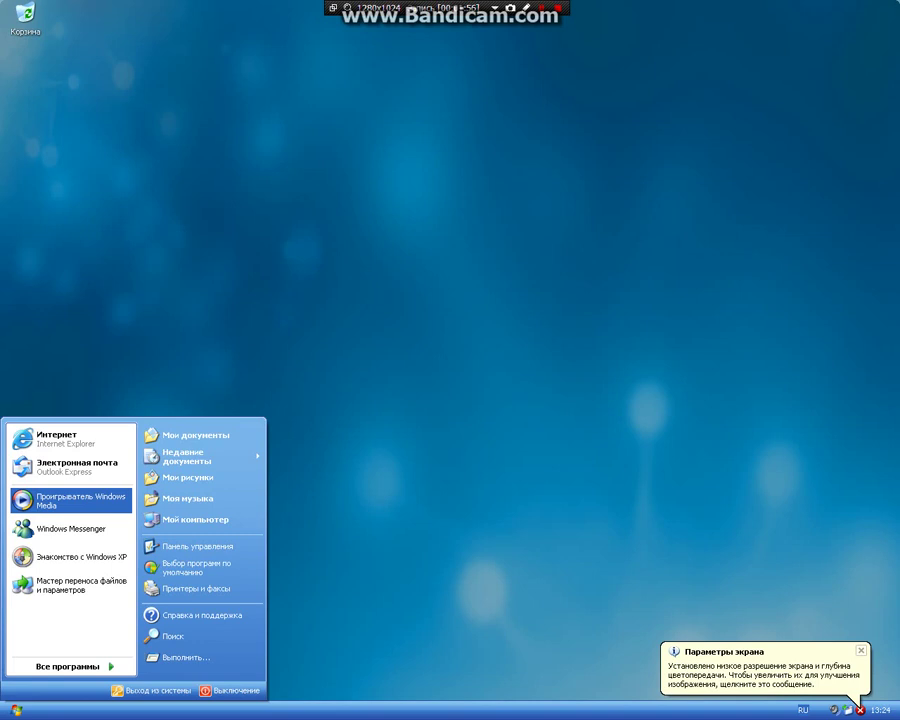
click(71, 501)
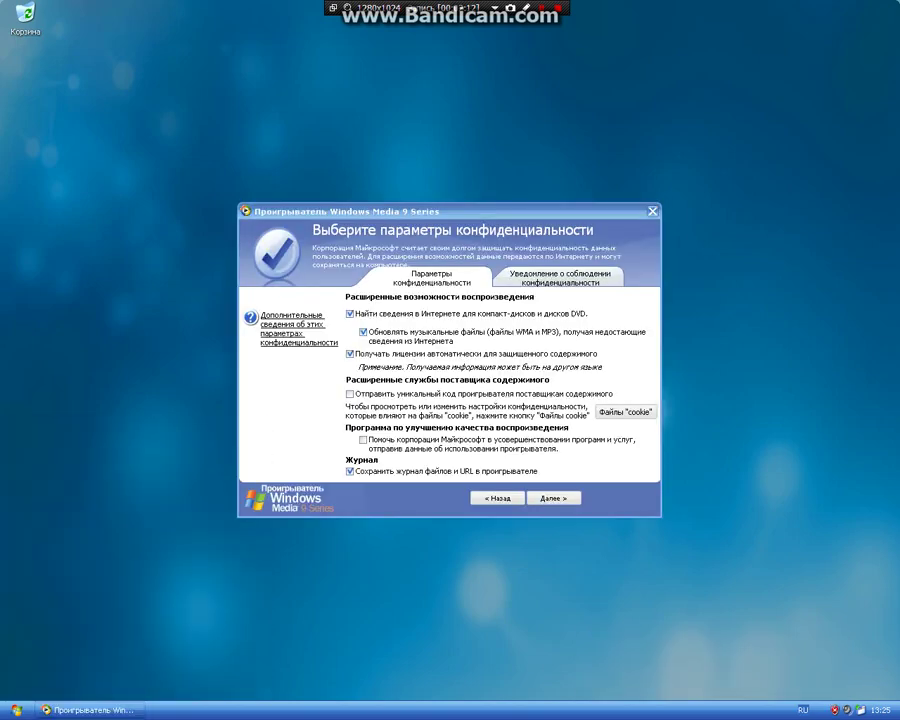
key(Return)
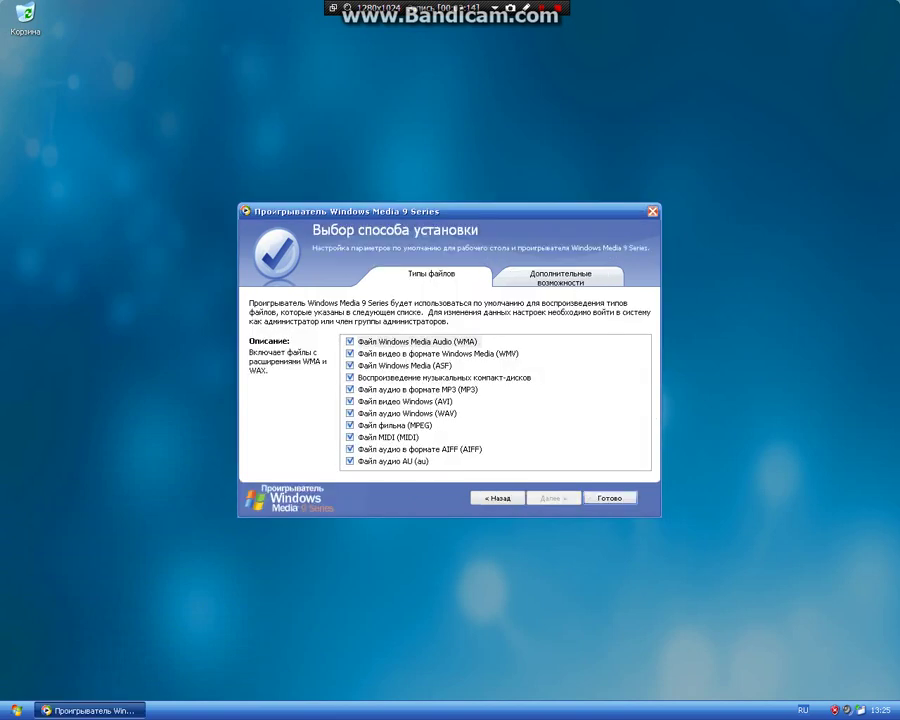
key(Return)
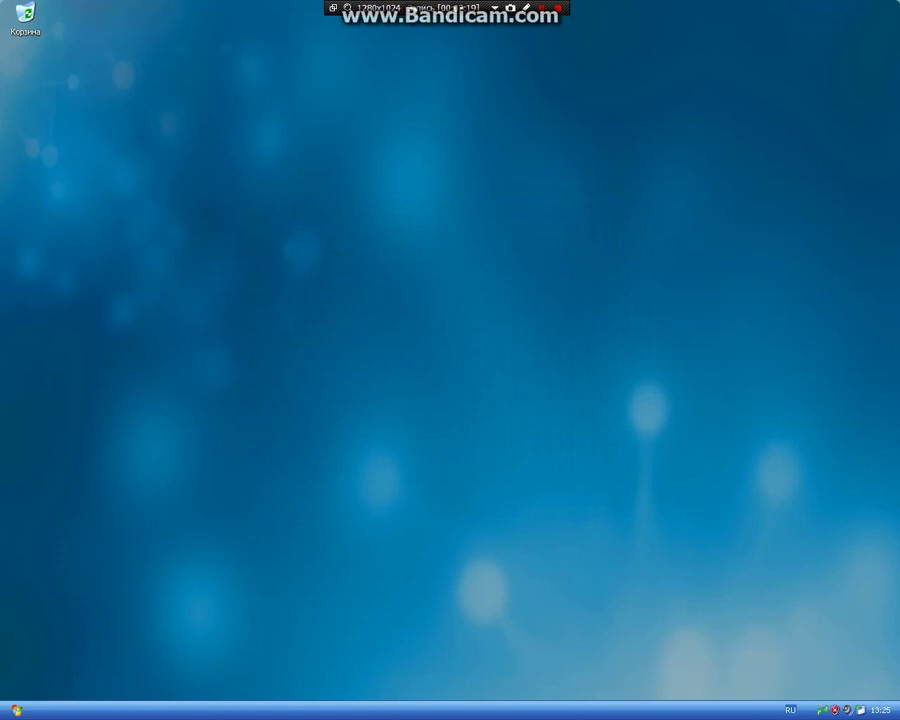
Return the virtual machine to windowed mode and move its window down to uncover the host desktop.
key(alt+Return)
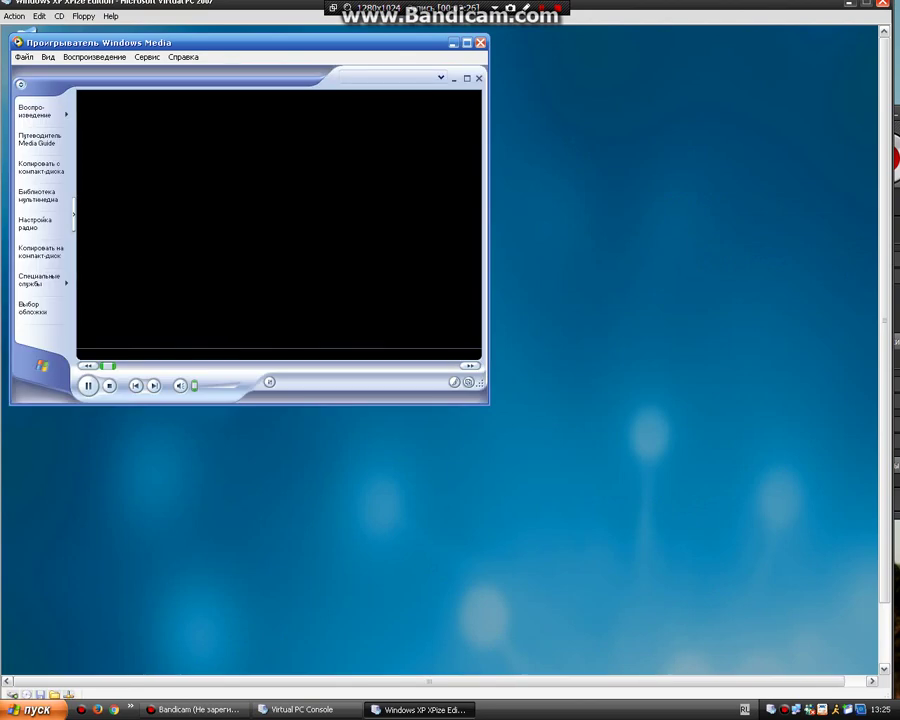
click(35, 709)
click(640, 3)
drag(640, 3, 205, 448)
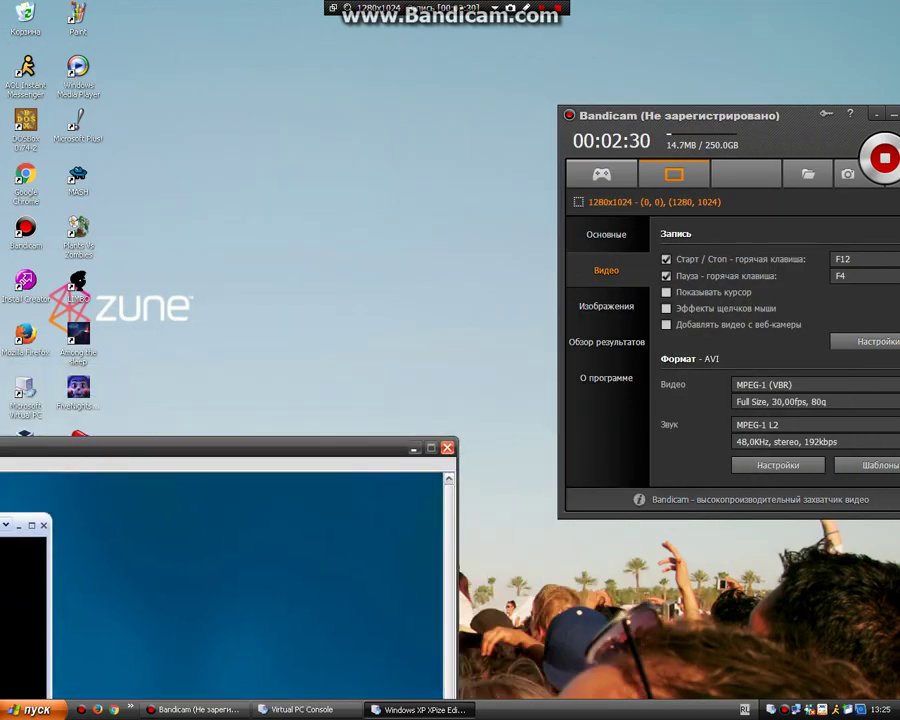
Open the Downloads folder inside the host's My Documents, placing the folder window clear of the virtual machine.
click(35, 709)
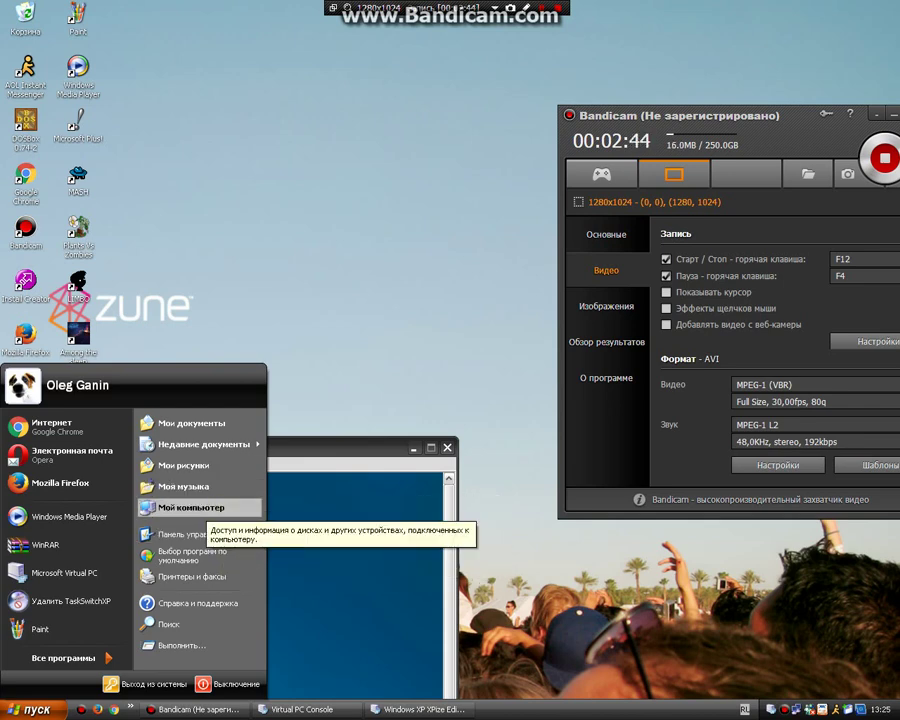
click(190, 423)
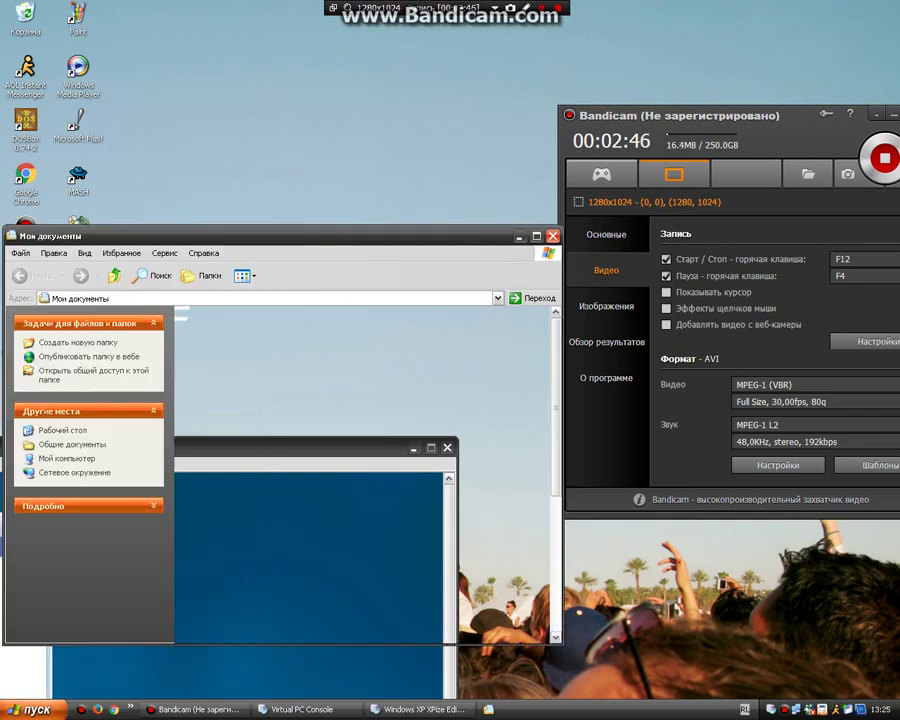
drag(270, 236, 582, 59)
scroll(676, 297, down, 5)
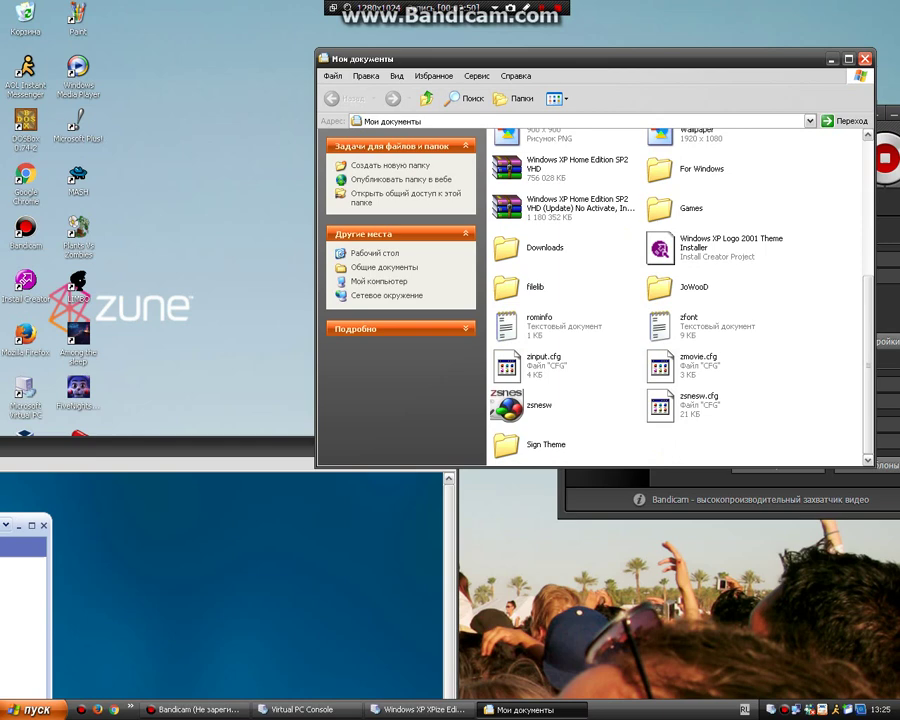
click(544, 247)
double_click(544, 247)
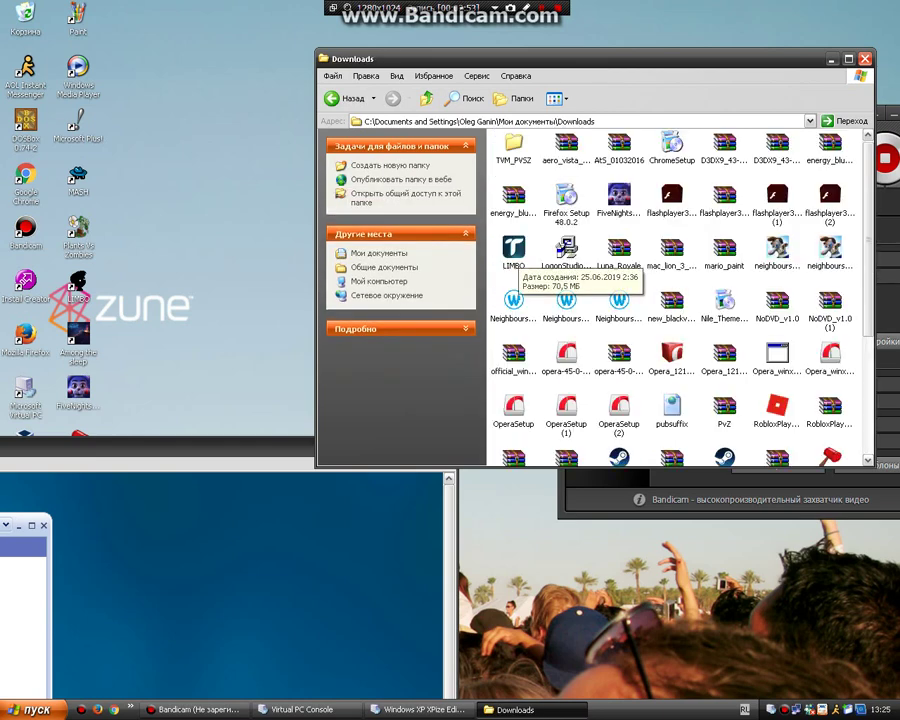
Copy Firefox Setup 48.0.2 from the host's Downloads folder to the virtual machine's desktop and accept the guest's security warning.
double_click(567, 194)
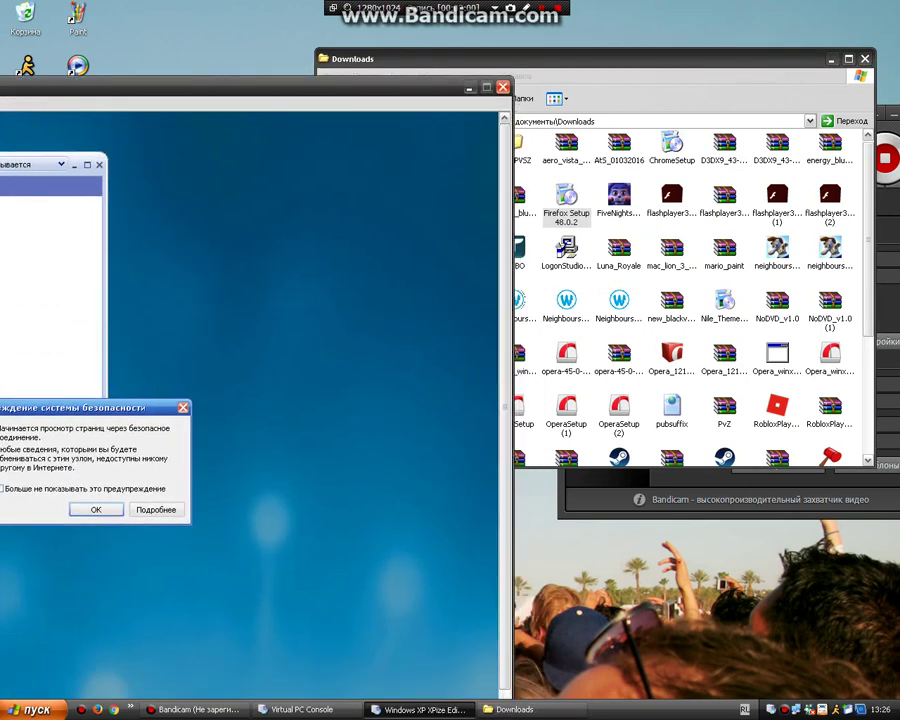
click(96, 510)
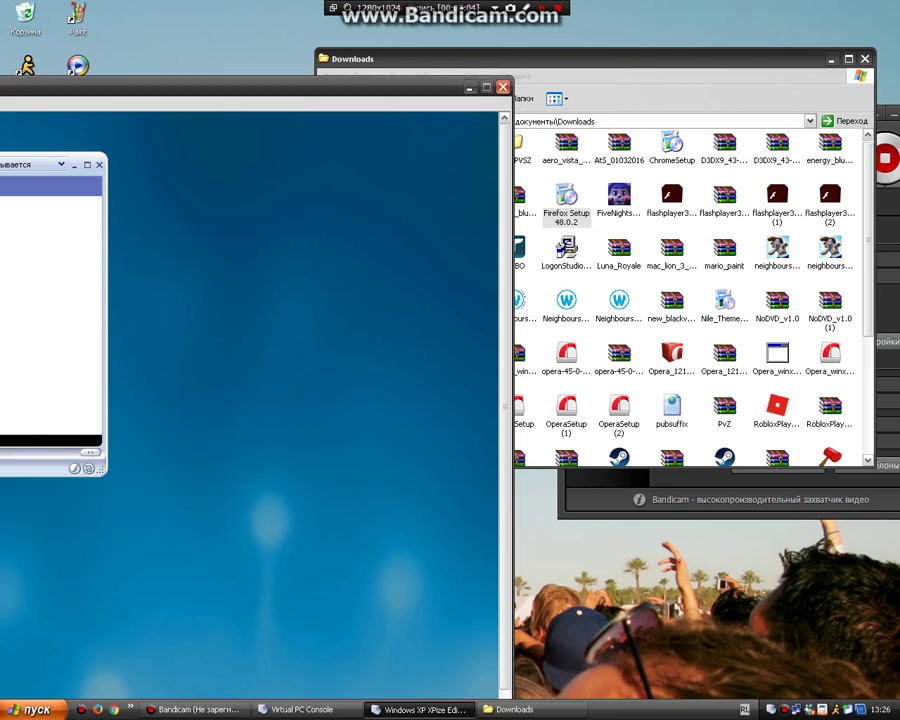
drag(250, 87, 658, 50)
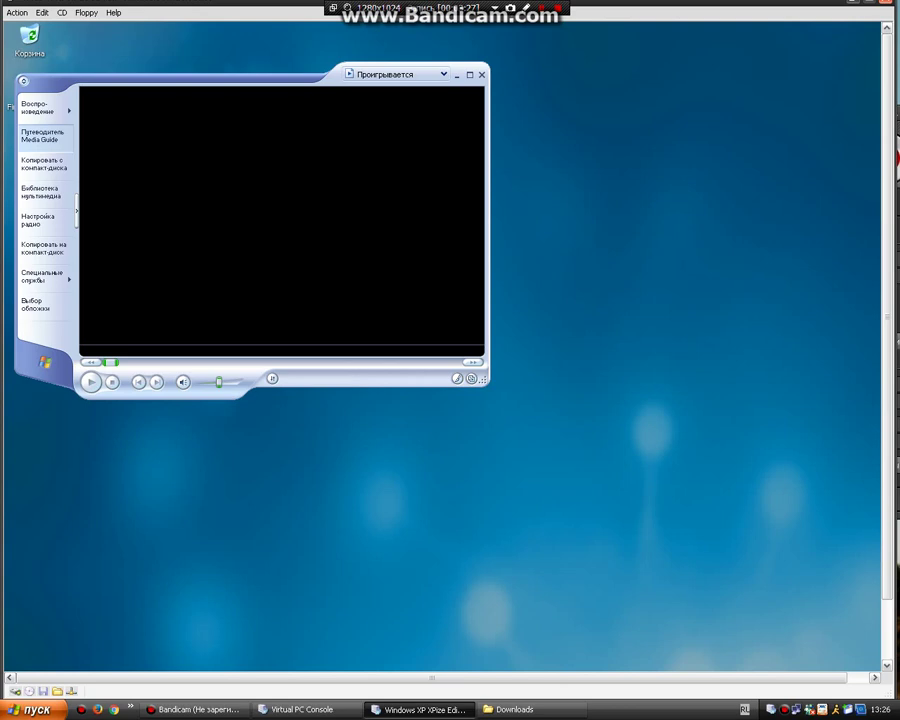
Switch the virtual machine back to full-screen mode.
click(42, 12)
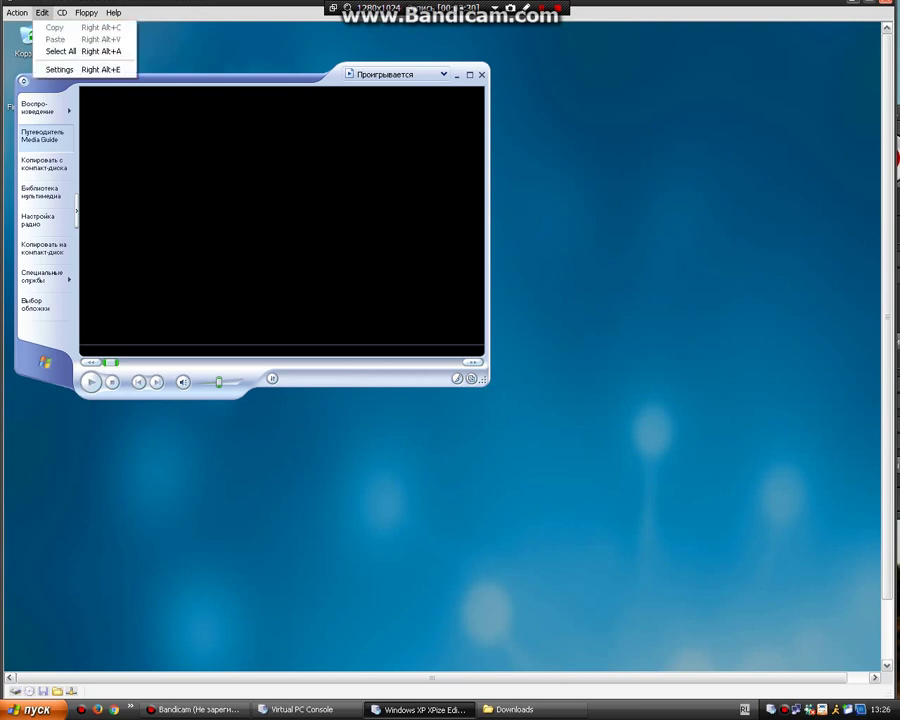
click(42, 12)
click(17, 12)
click(60, 26)
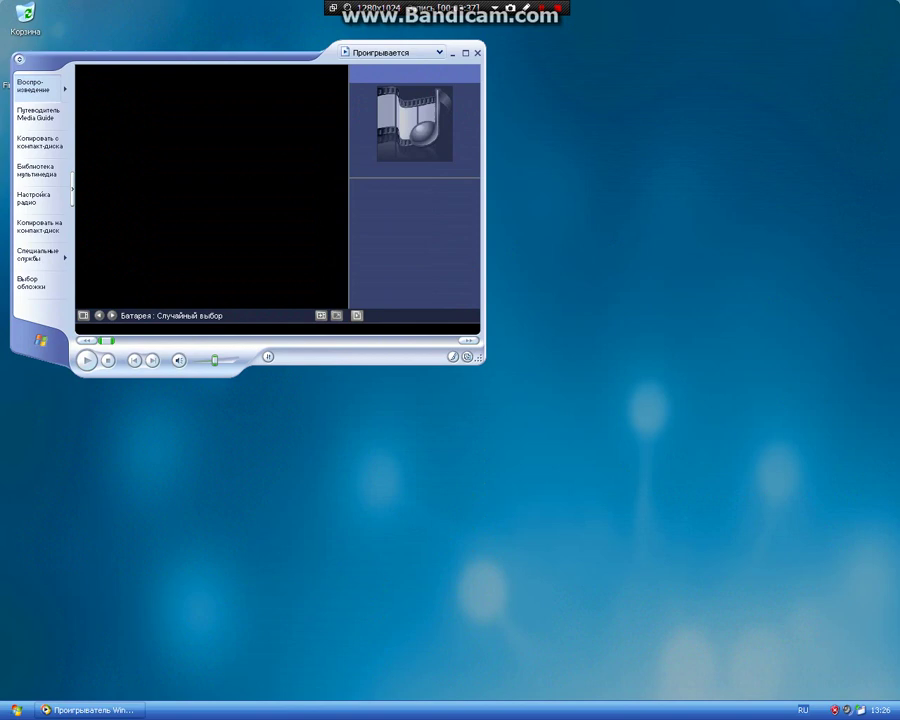
Minimize Windows Media Player and dismiss its mini mode message with the option not to show it again.
click(453, 54)
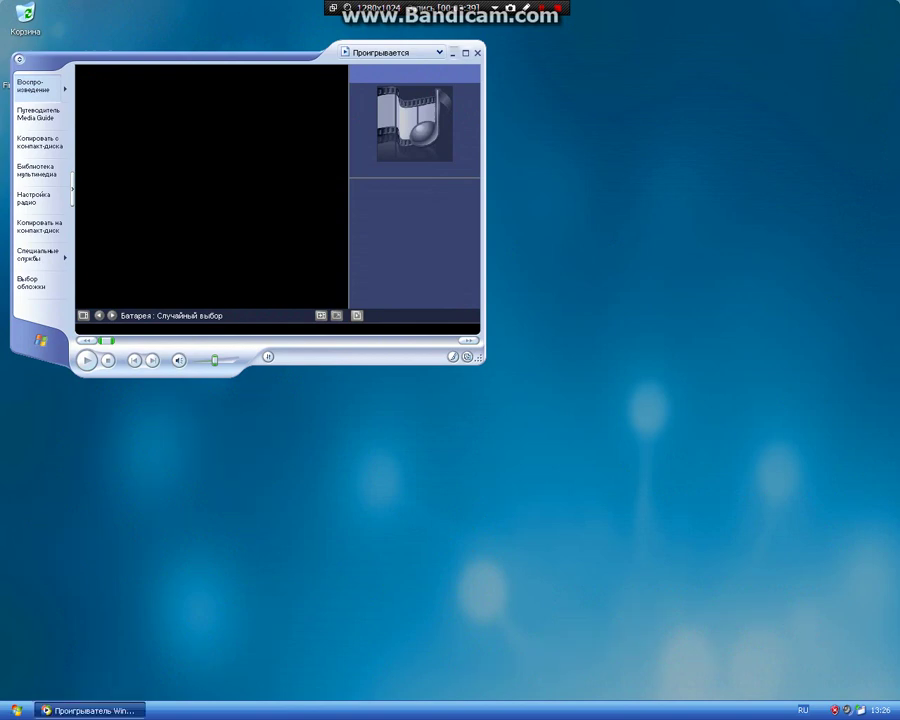
key(super)
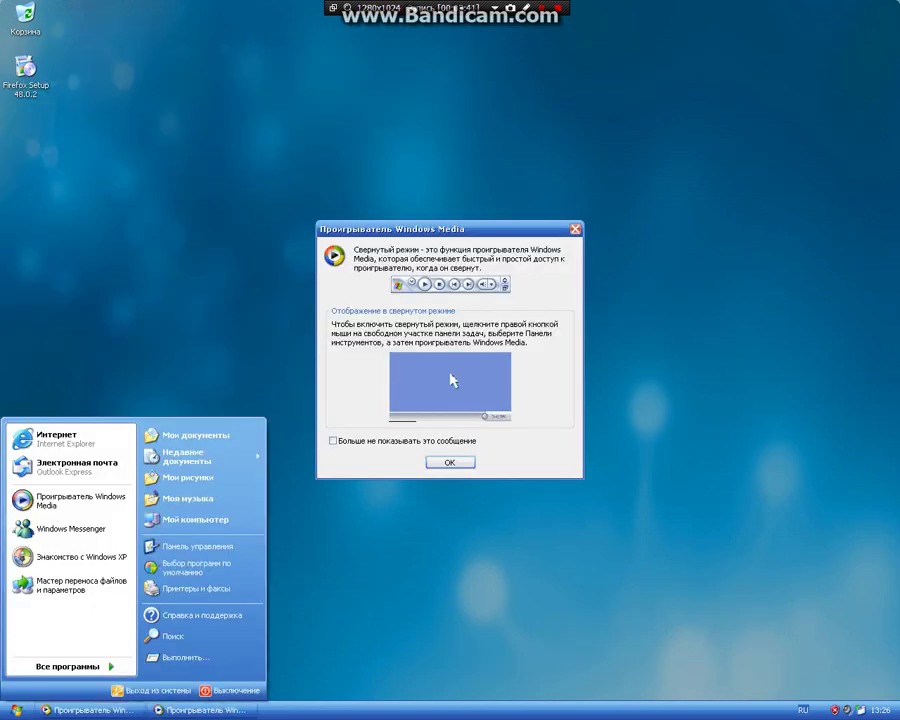
click(333, 440)
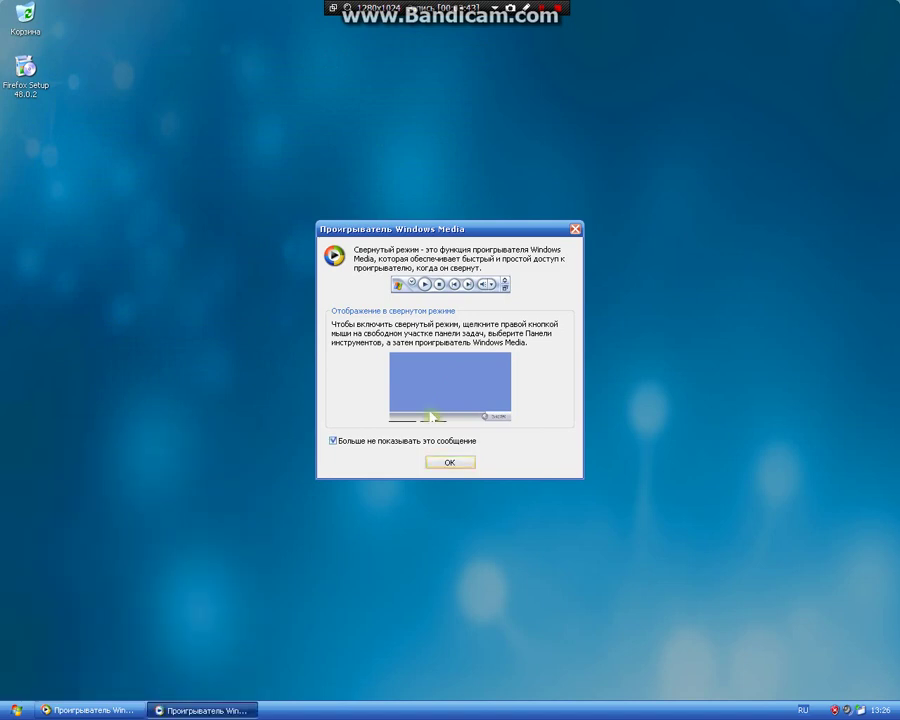
click(449, 462)
Add the Windows Media Player toolbar to the taskbar.
right_click(498, 710)
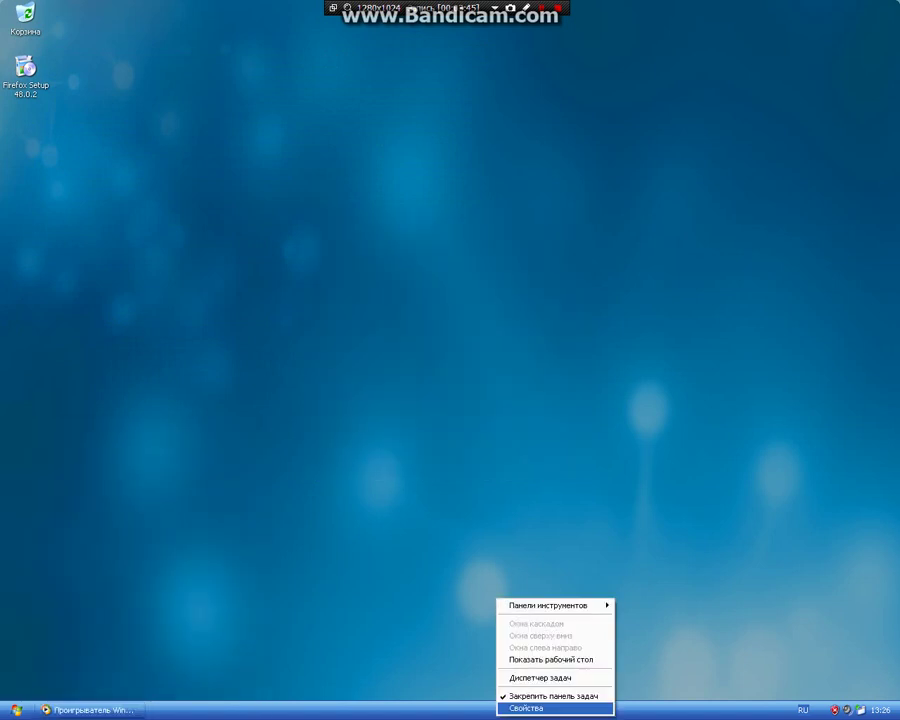
mouse_move(553, 606)
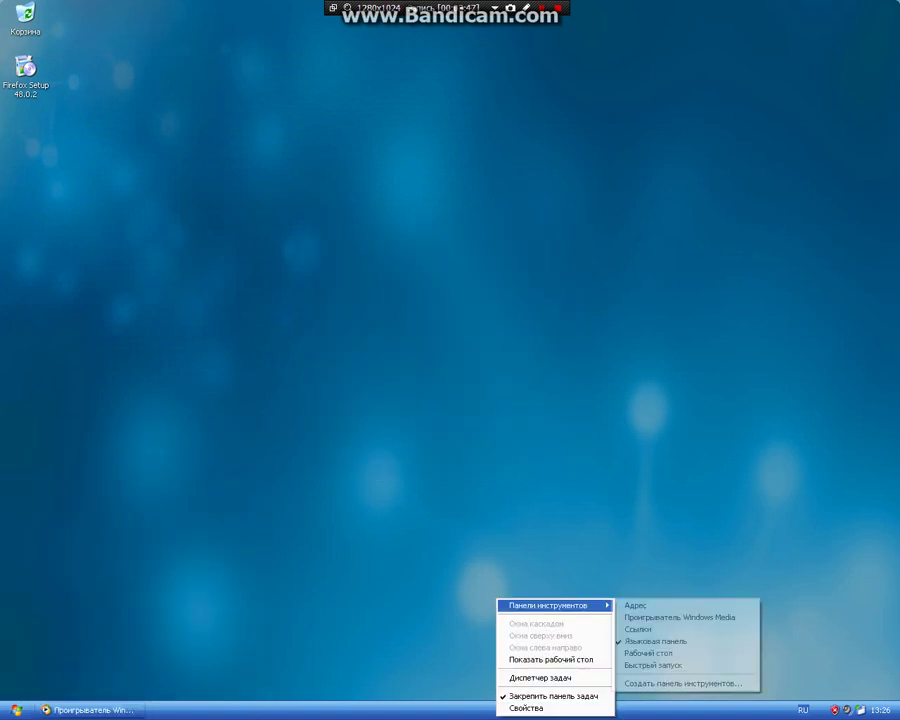
click(680, 618)
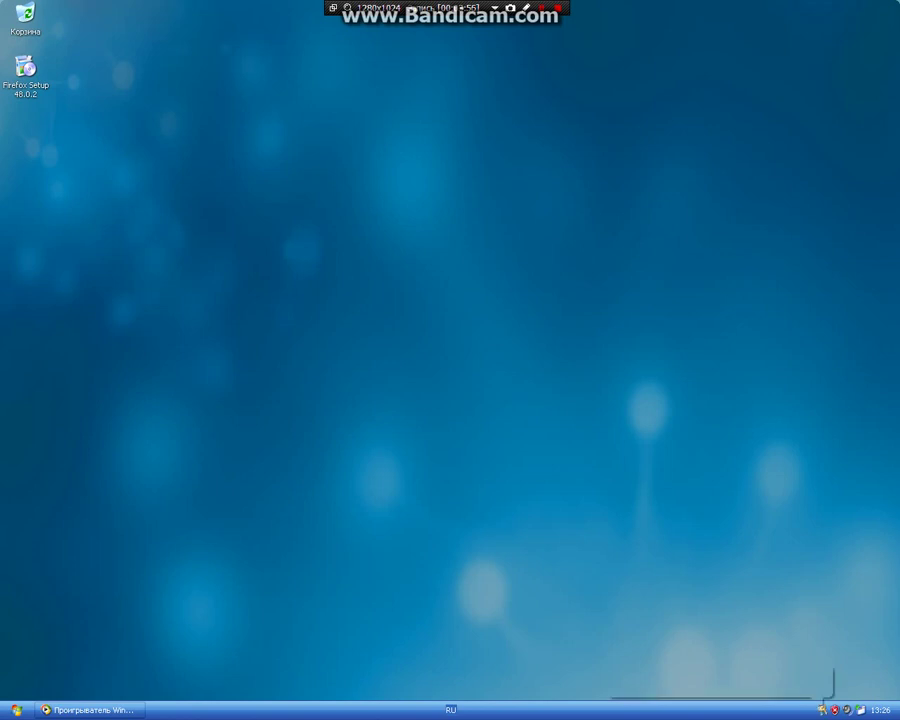
Open the virtual machine's My Documents folder and move Firefox Setup 48.0.2 into it from the desktop.
key(super)
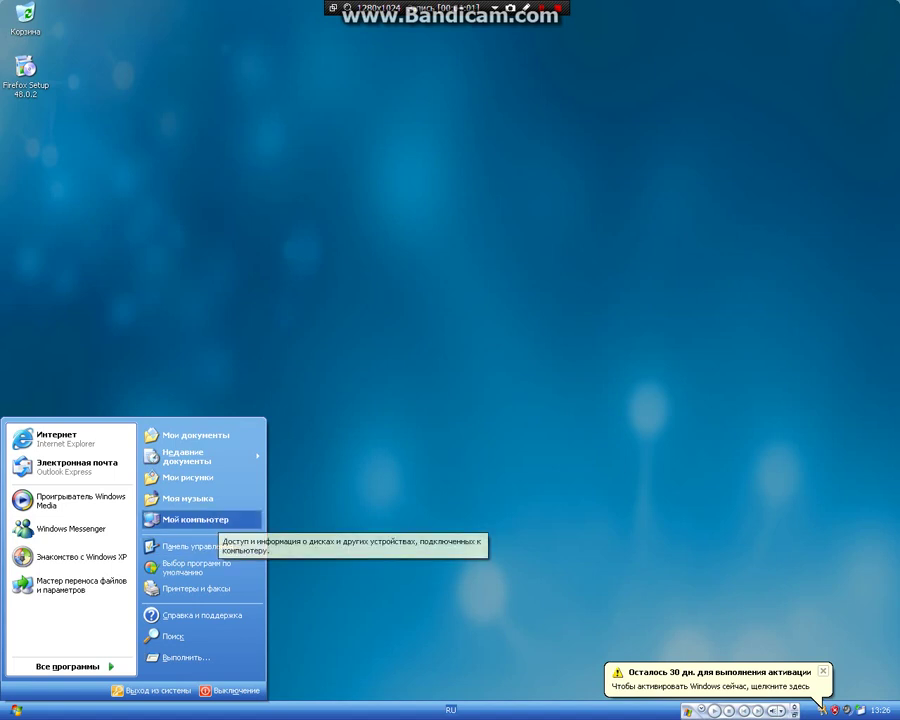
key(Up)
key(Up)
key(Up)
key(Up)
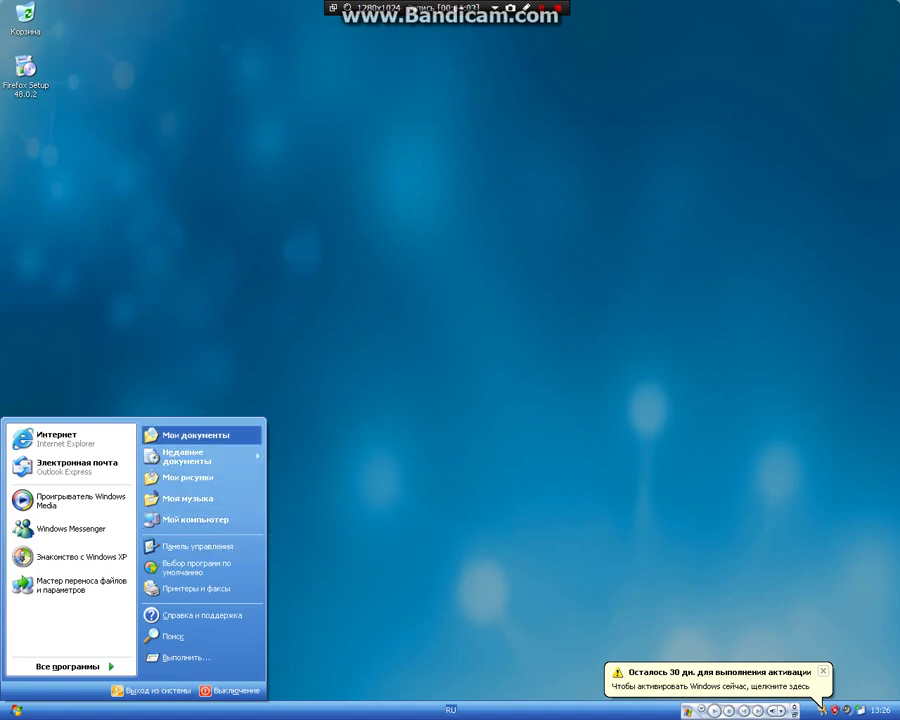
key(Return)
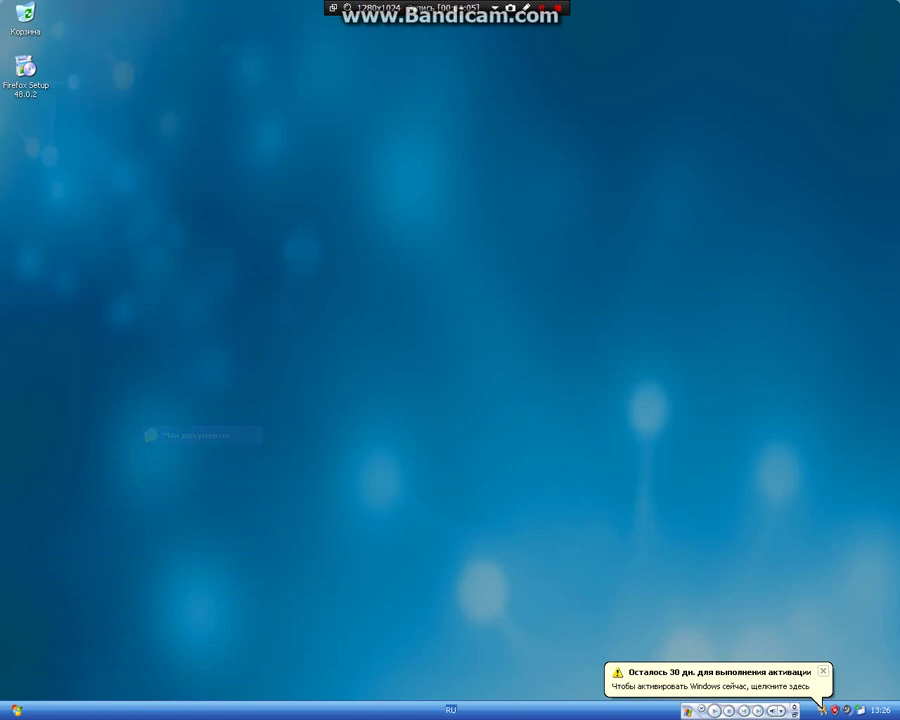
drag(25, 68, 346, 195)
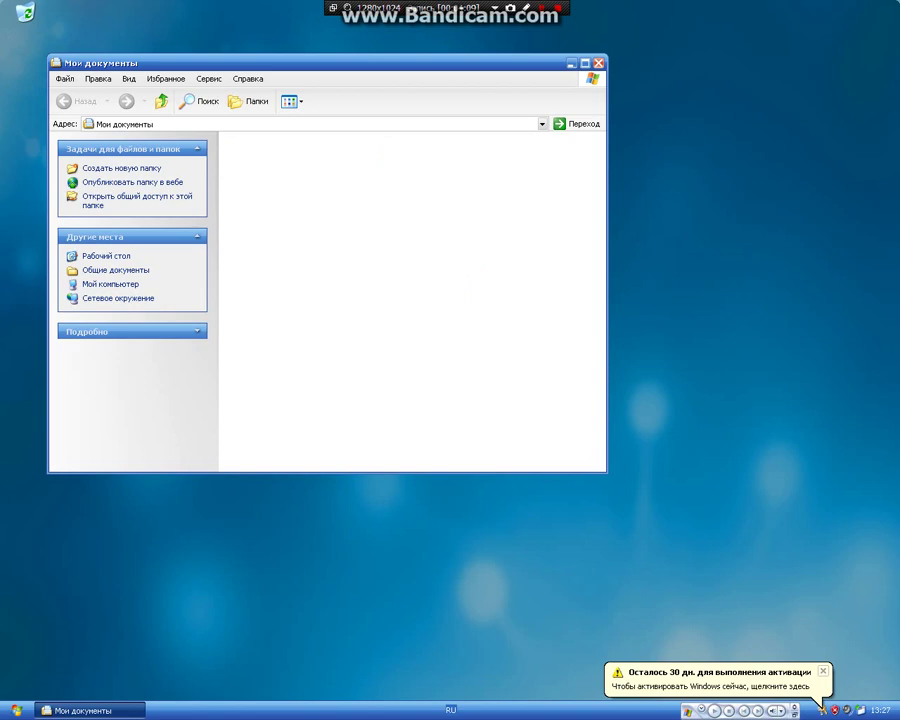
click(400, 290)
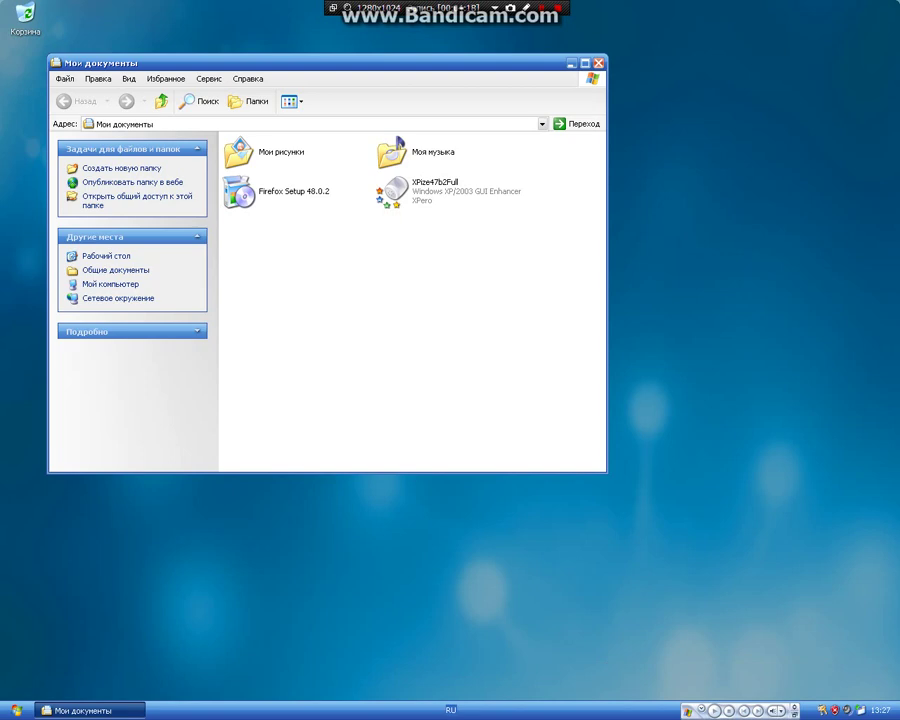
Run Firefox Setup 48.0.2 from the My Documents folder.
click(290, 191)
click(330, 290)
double_click(239, 191)
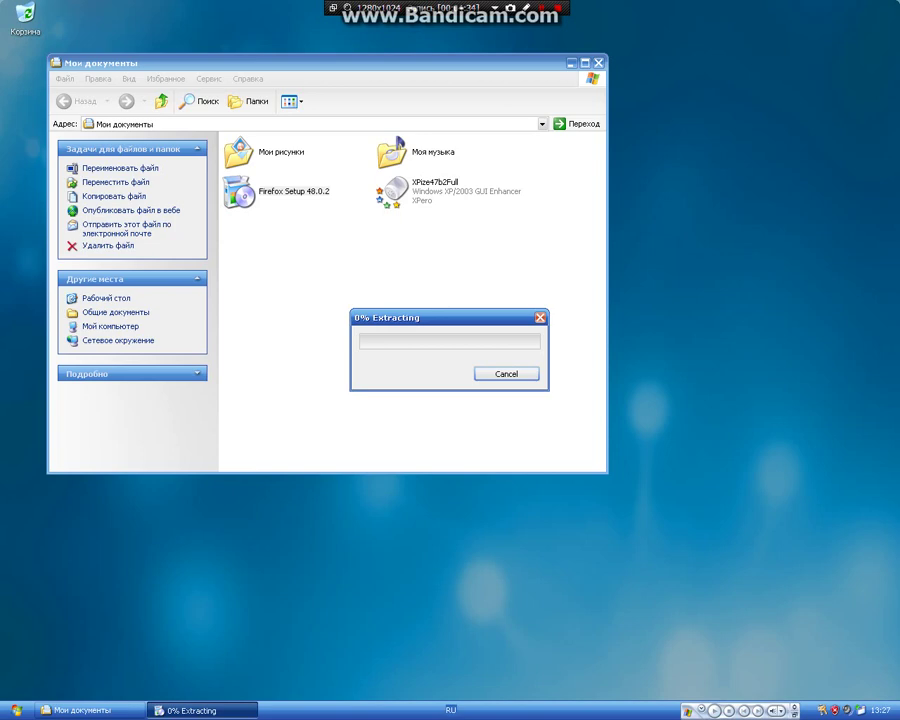
Look through the Start menu and its full program list, including the Games group, while the installer extracts.
key(super)
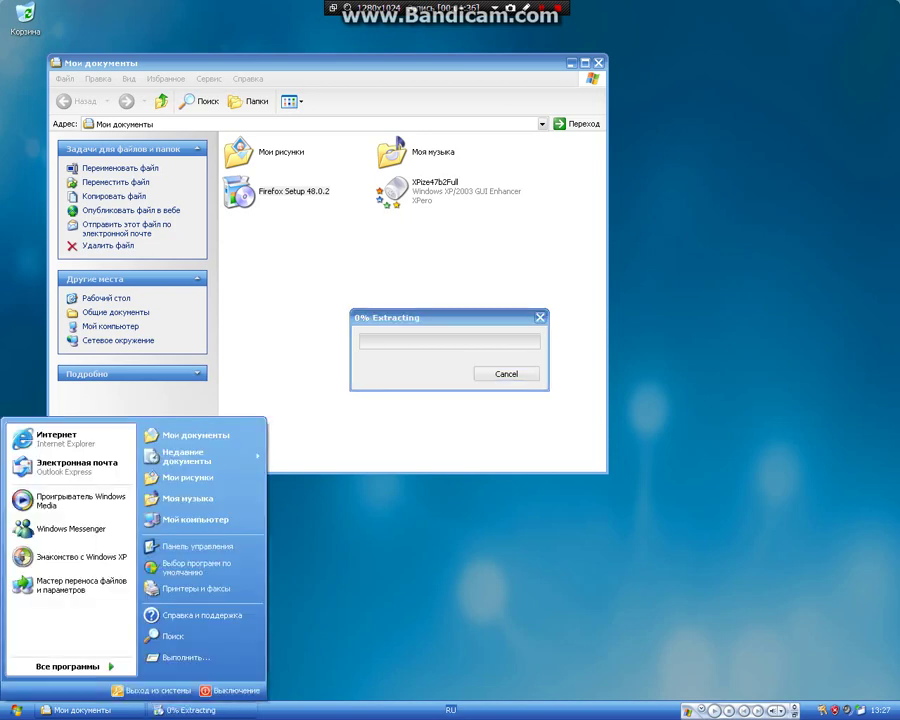
key(super)
key(super)
key(super)
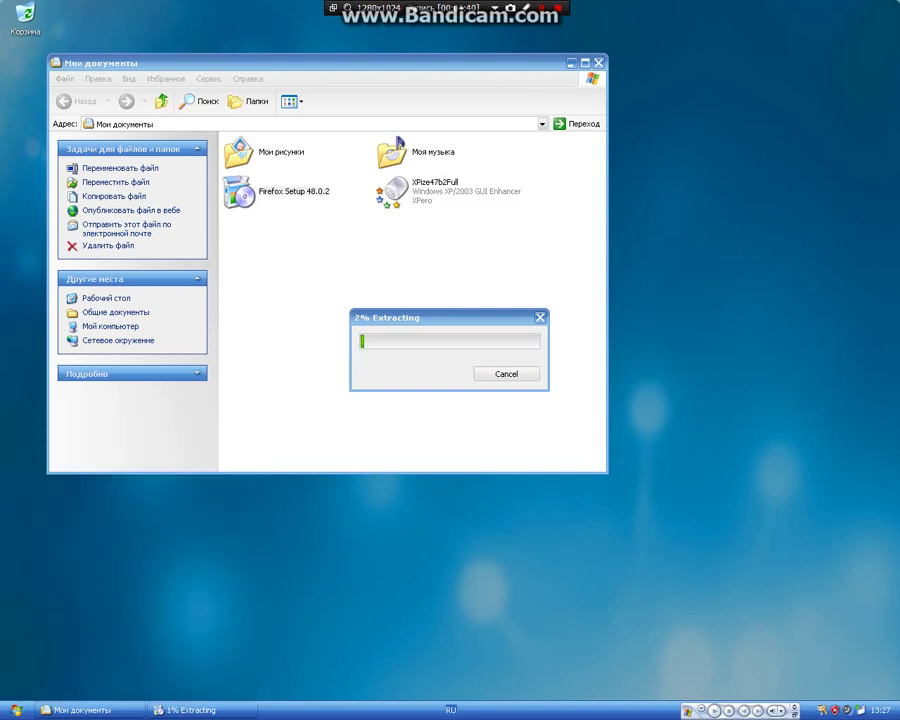
key(super)
key(Down)
key(Down)
key(Down)
key(Down)
key(Down)
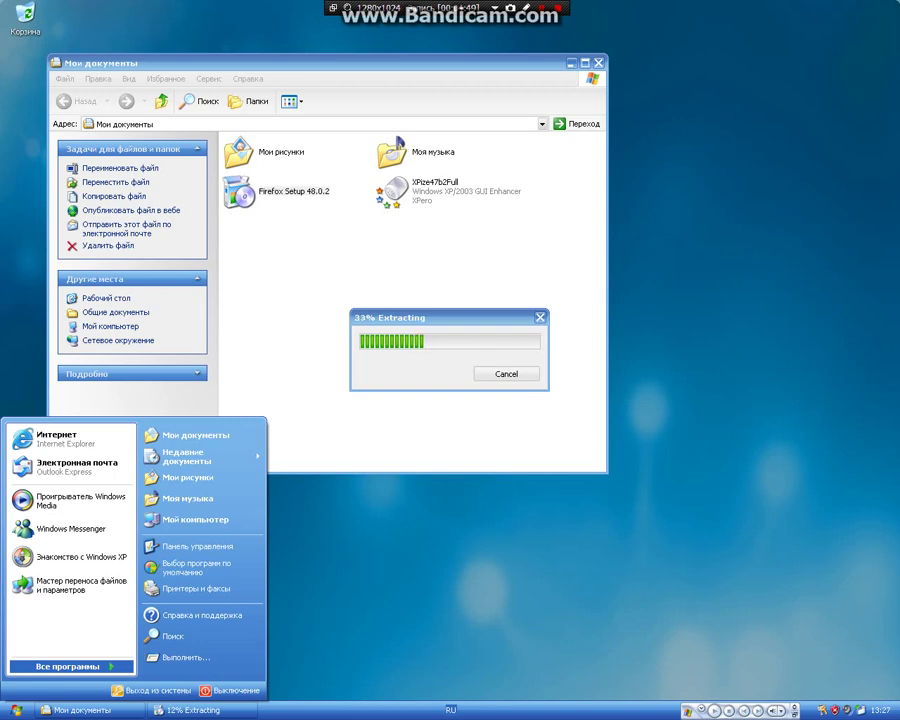
mouse_move(70, 667)
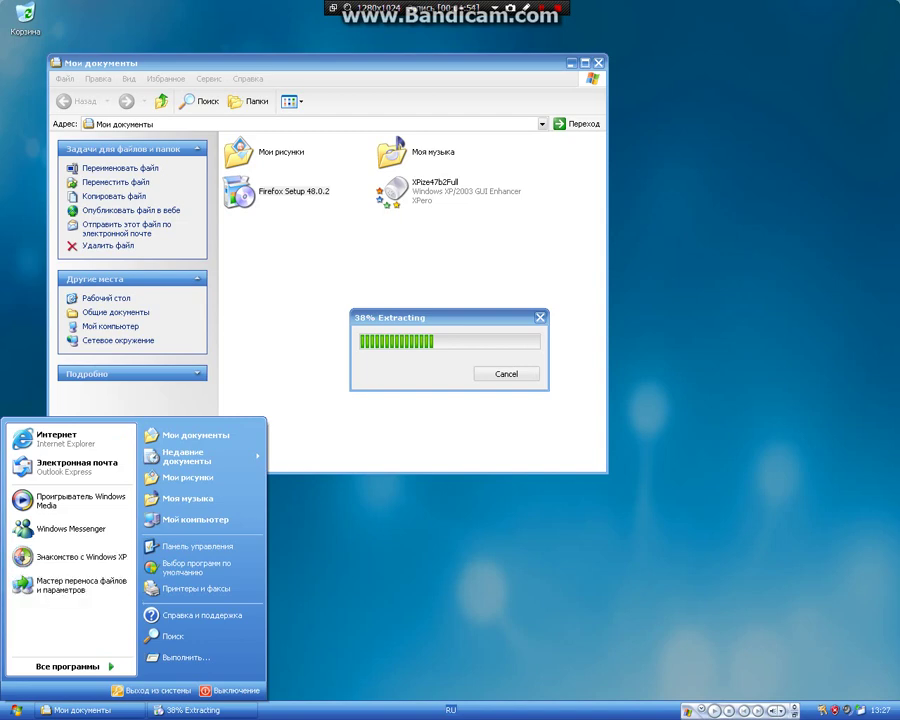
click(16, 709)
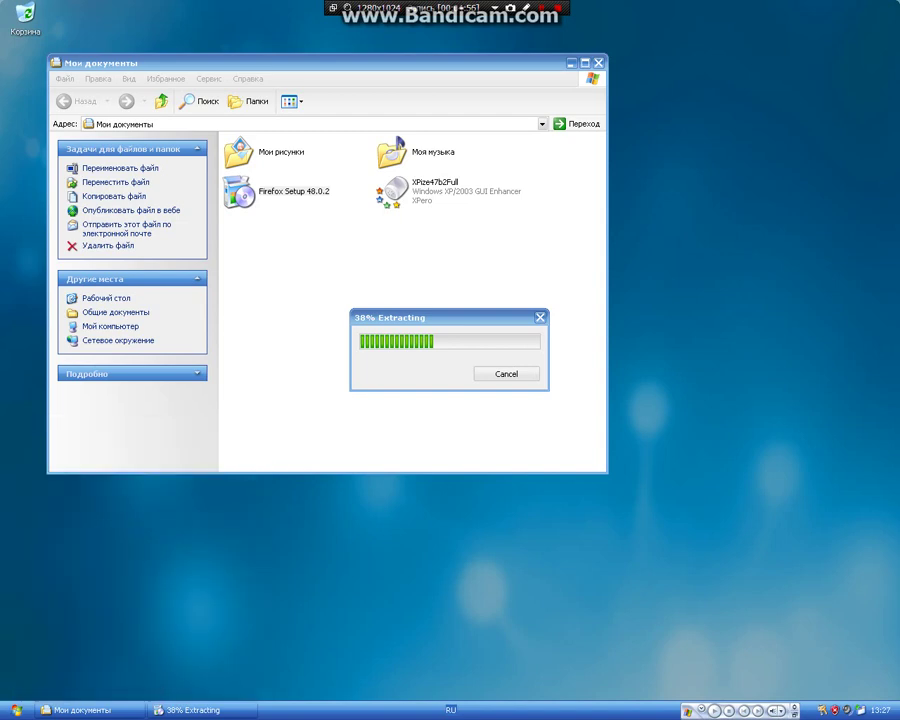
click(16, 709)
click(68, 666)
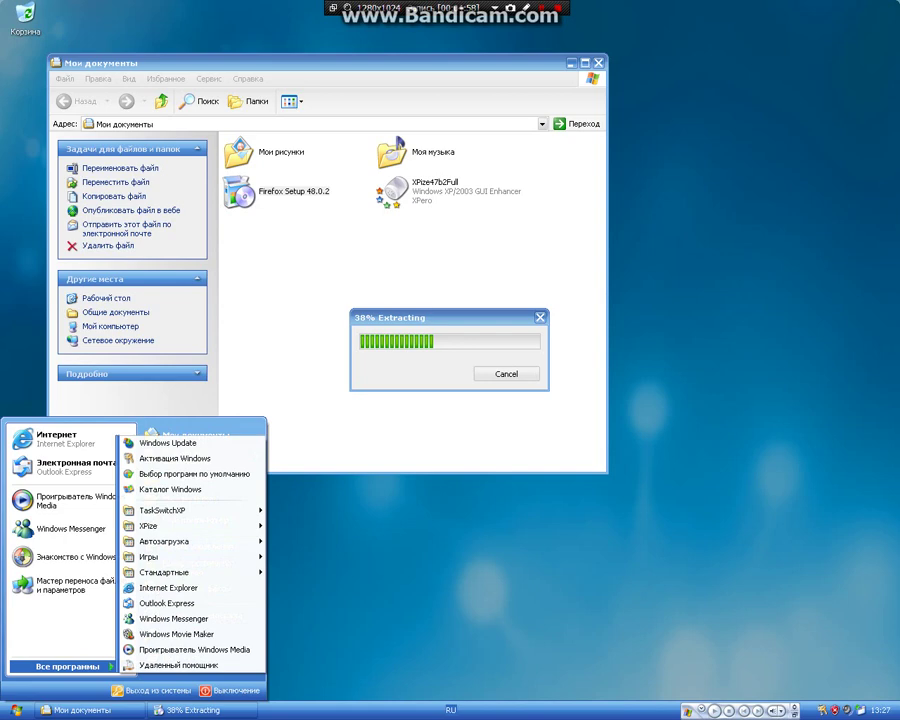
mouse_move(68, 666)
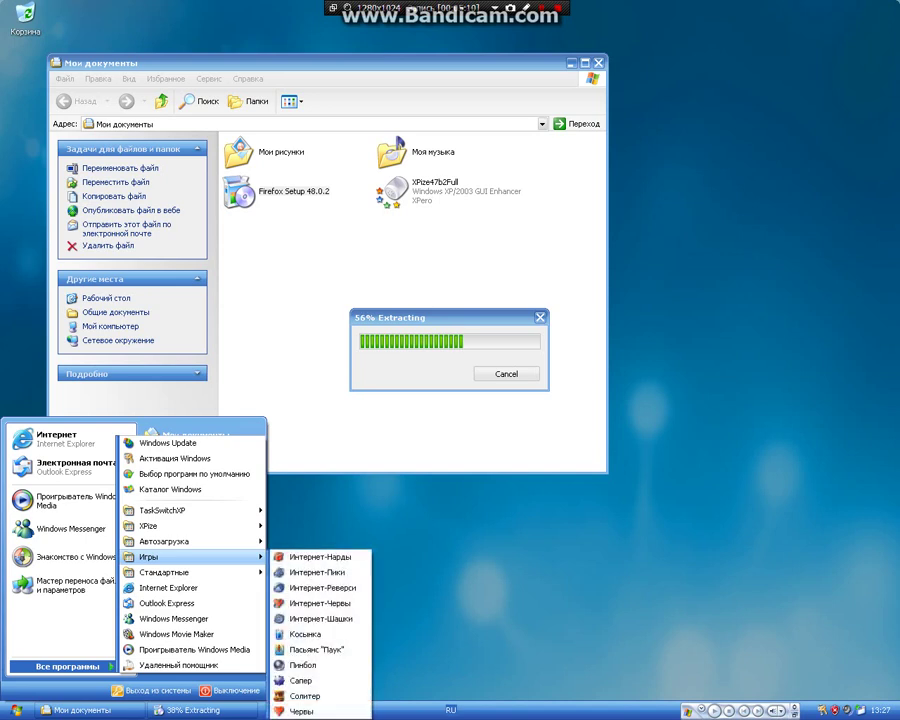
key(Escape)
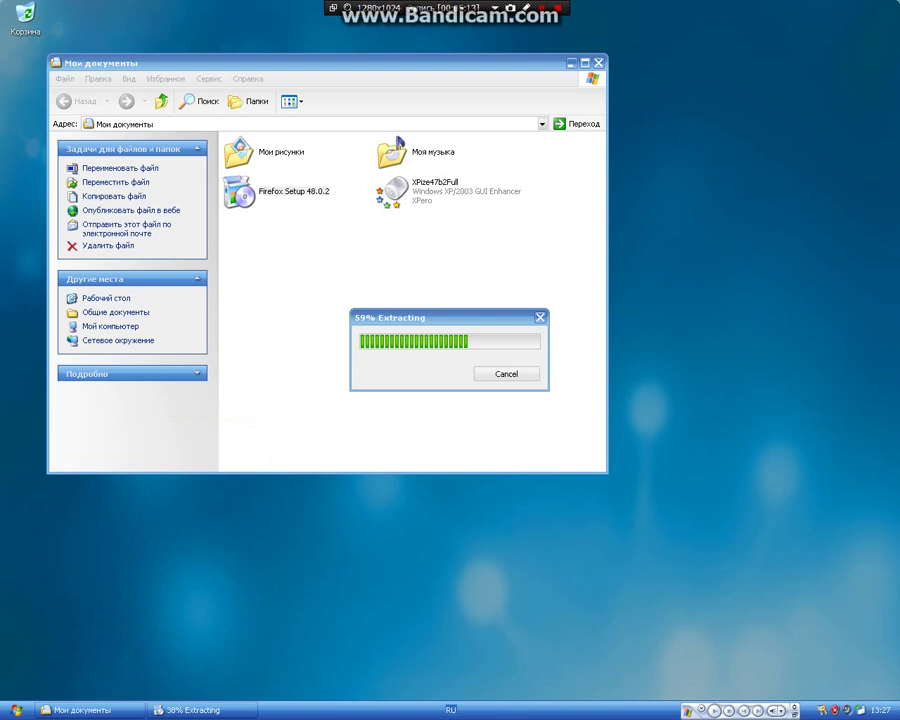
Close the language bar on the taskbar and accept the notice about reopening it.
right_click(687, 710)
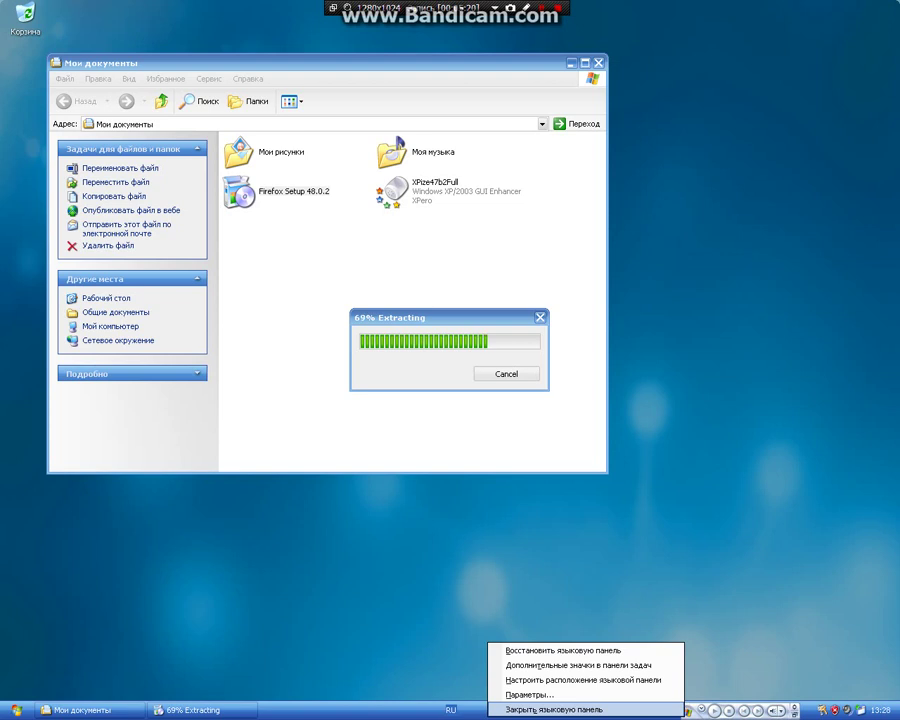
click(555, 709)
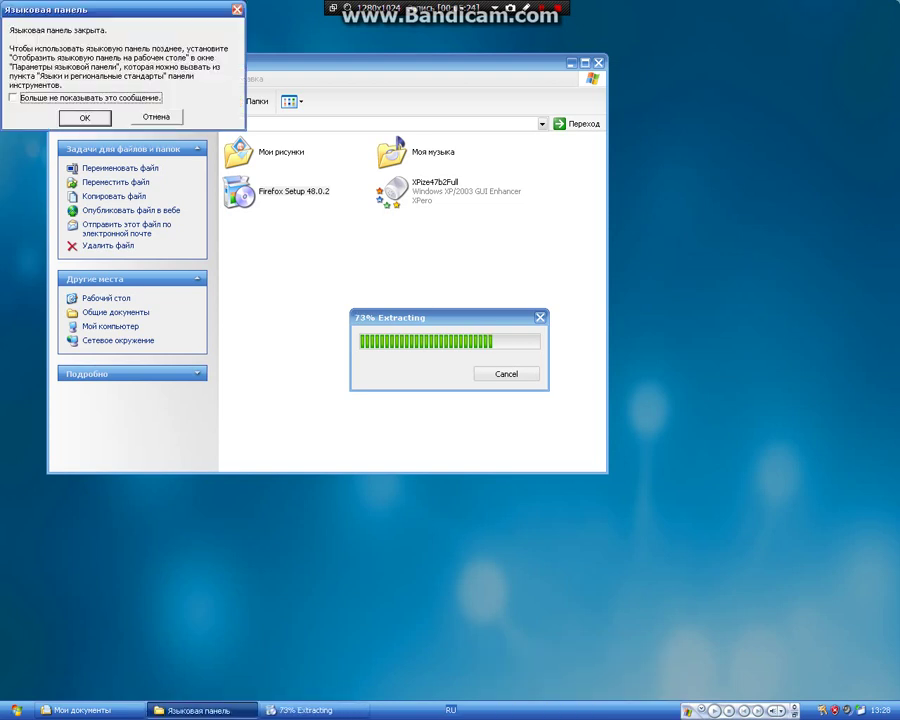
key(Return)
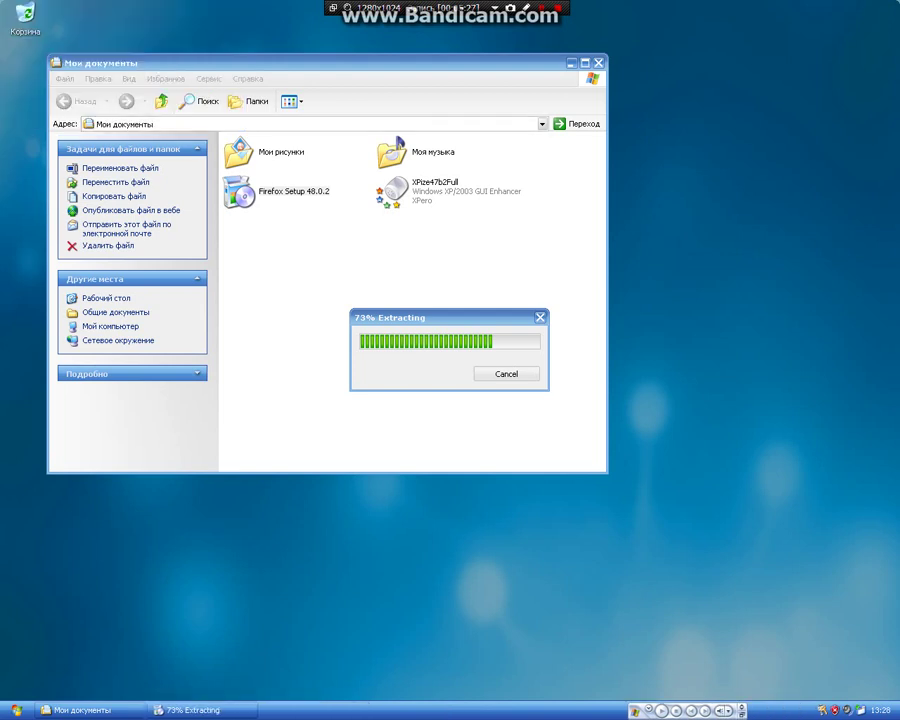
Switch the Start menu to the classic style in the taskbar and Start menu properties.
right_click(280, 710)
key(Escape)
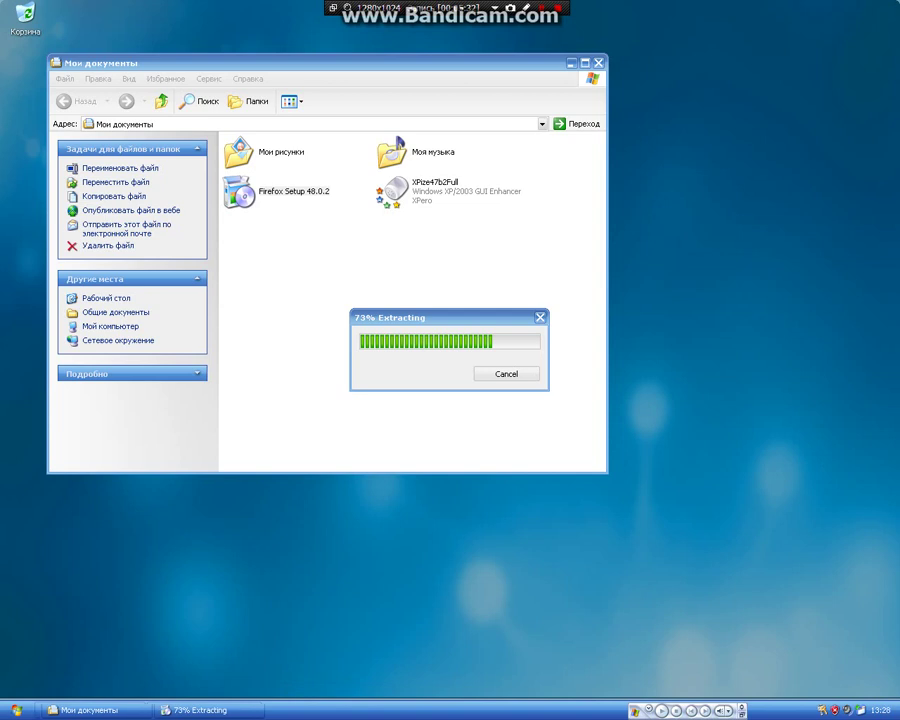
right_click(288, 710)
click(345, 689)
right_click(312, 710)
click(345, 702)
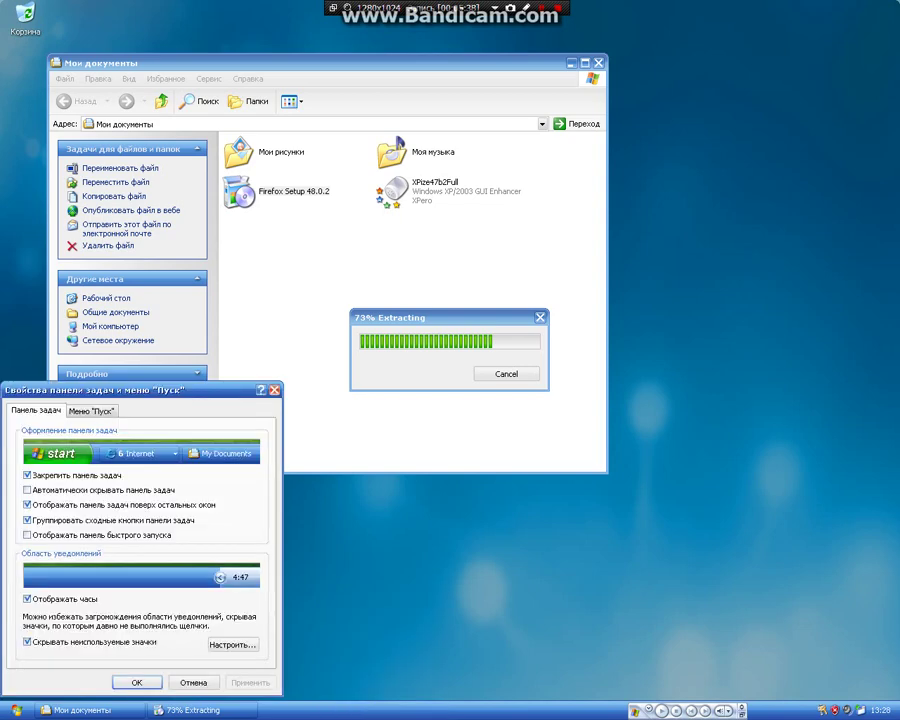
click(92, 411)
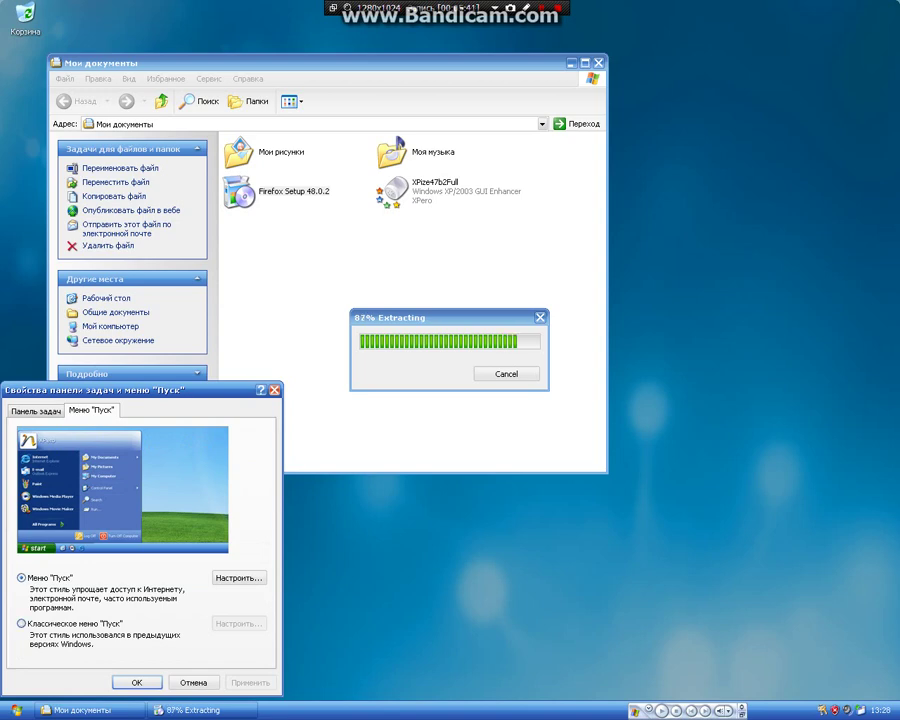
click(24, 624)
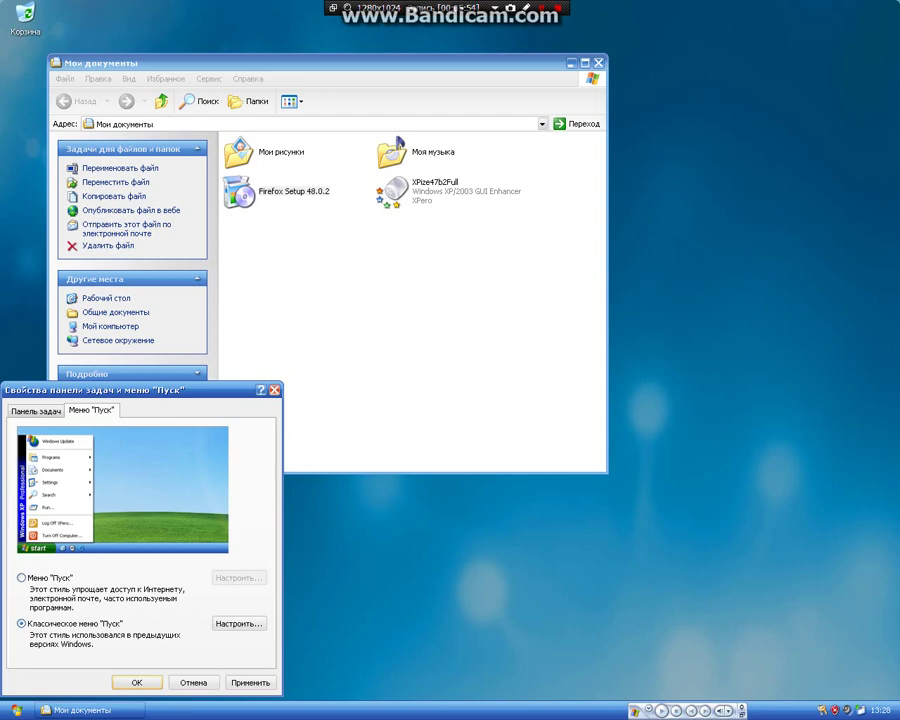
key(super)
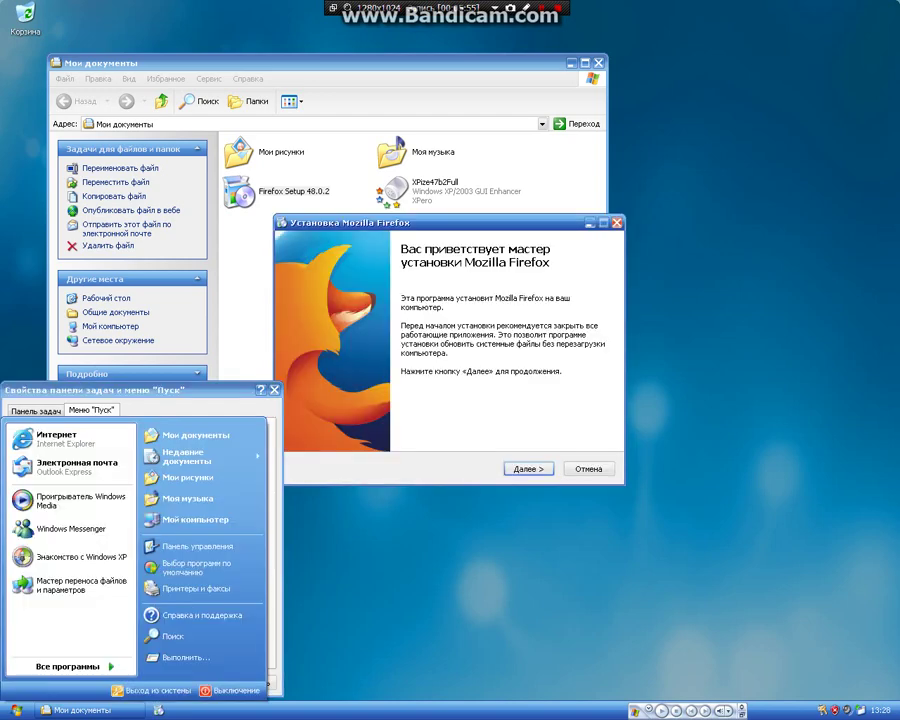
key(super)
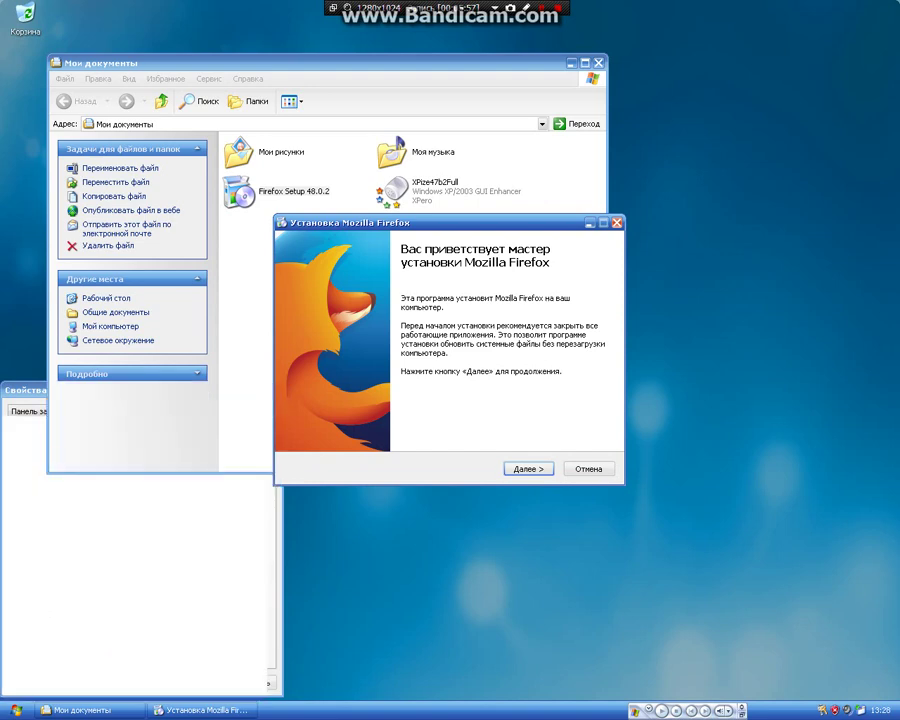
Start installing Mozilla Firefox with the standard (Обычная) setup type and the default options.
key(Return)
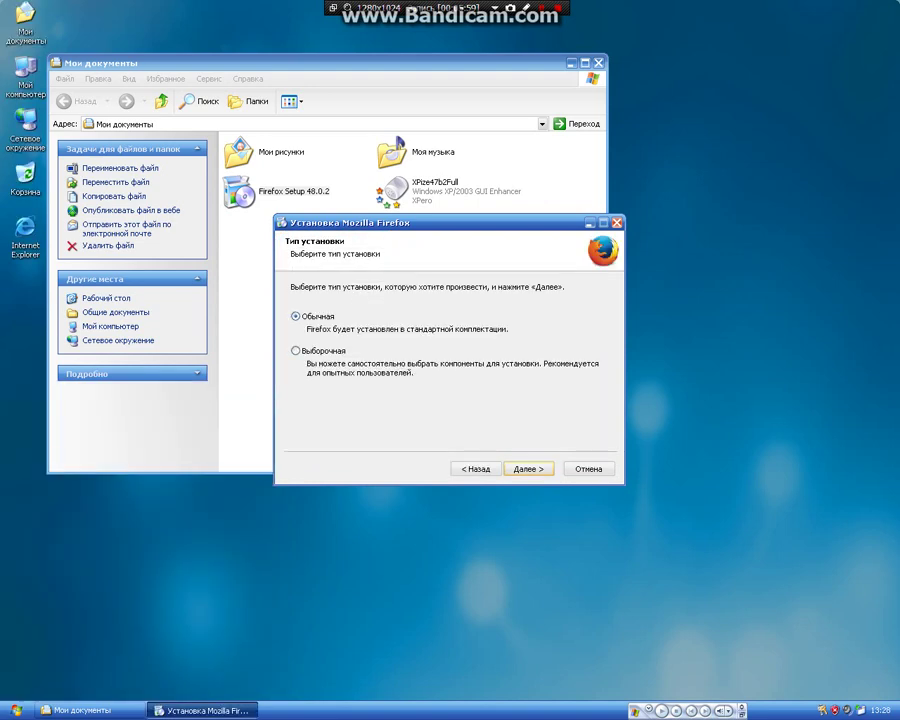
key(Return)
key(Return)
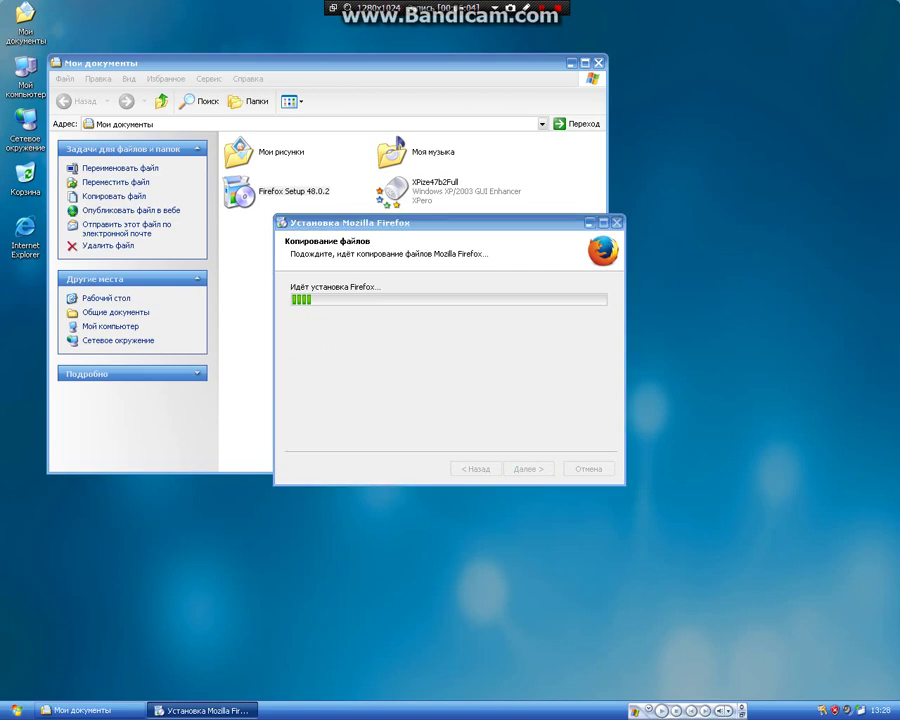
Examine the entries of the classic Start menu, then close it.
key(super)
key(super)
key(super)
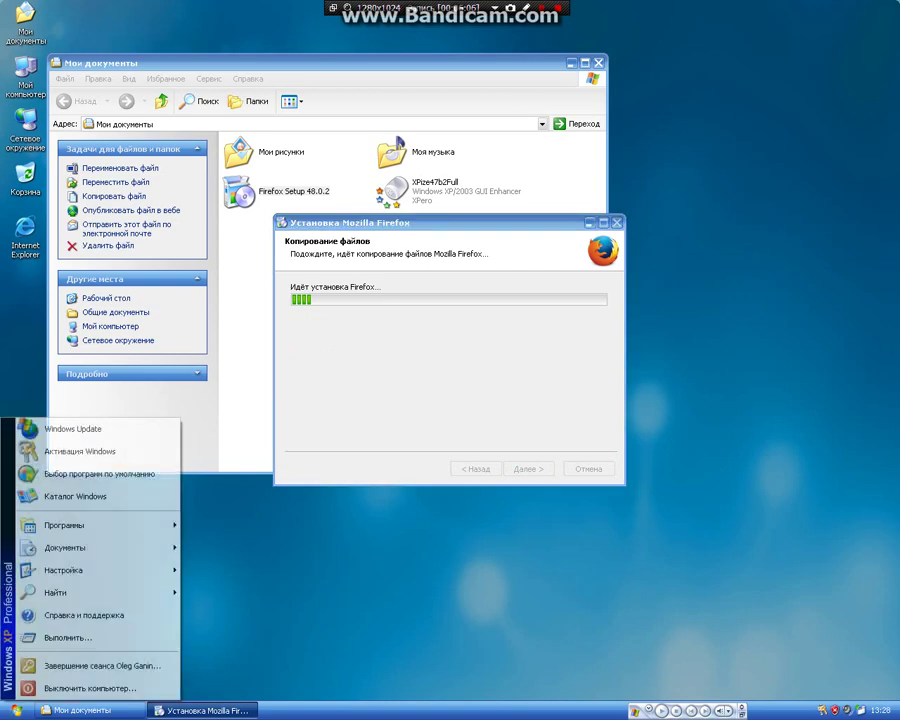
key(Up)
key(Up)
key(Up)
key(Up)
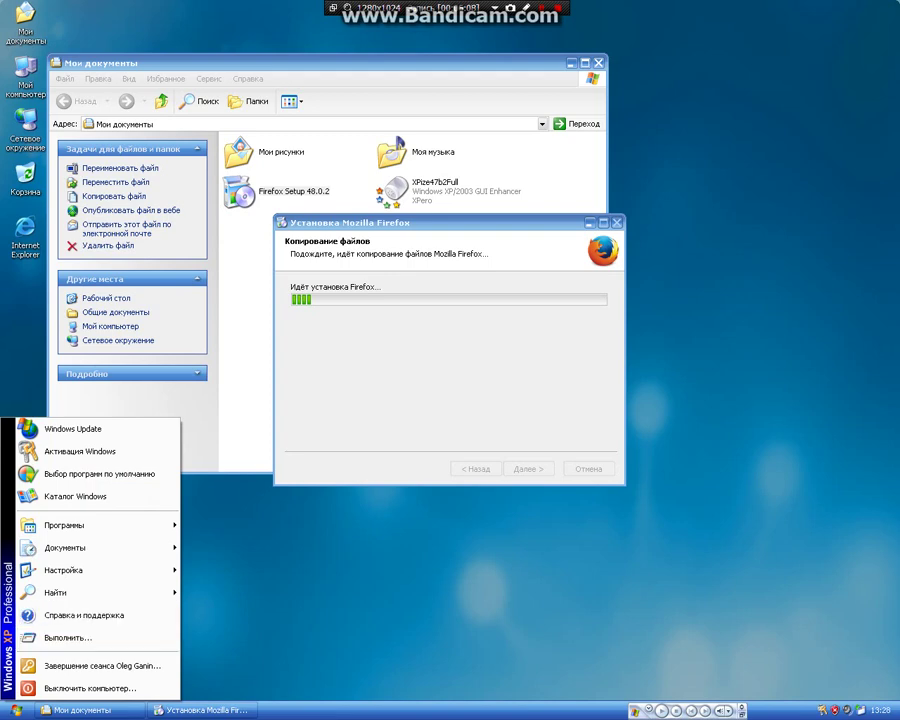
key(Escape)
Restore the standard Windows XP Start menu style in the taskbar and Start menu properties.
right_click(293, 709)
click(322, 693)
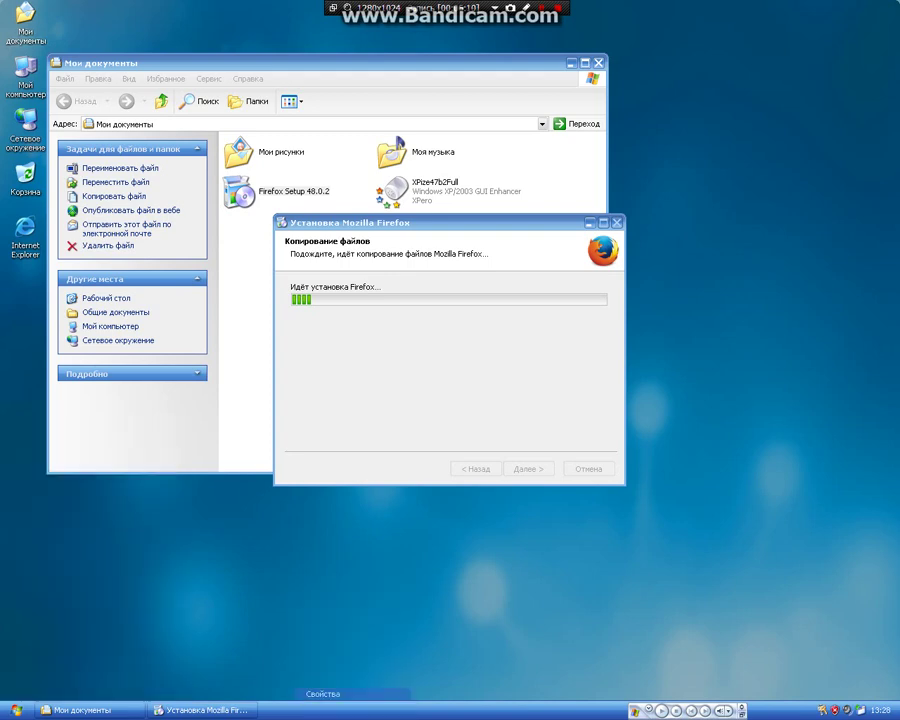
key(ctrl+Tab)
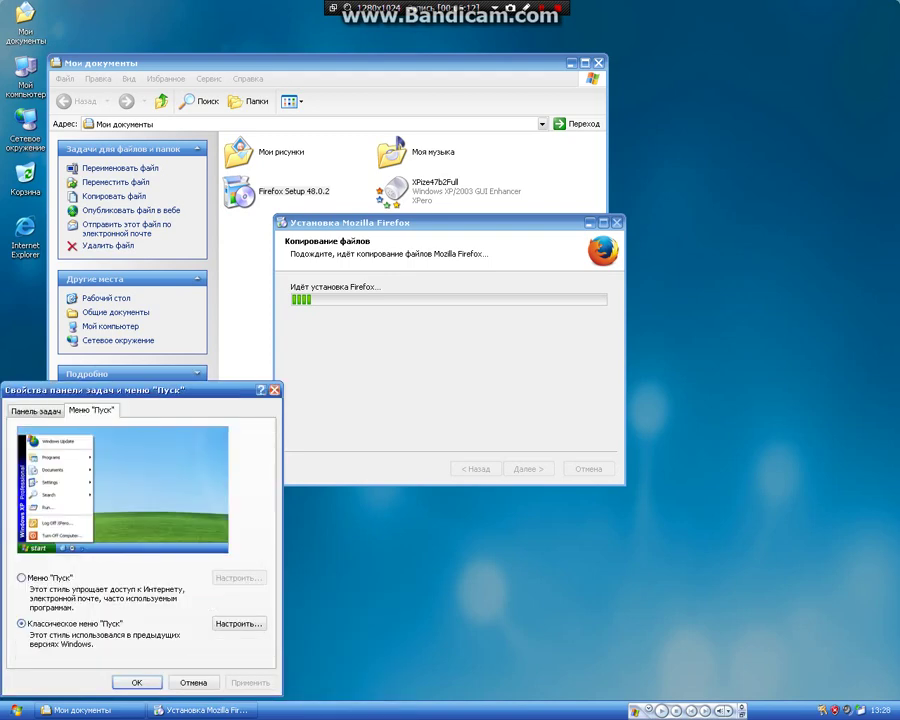
key(Tab)
key(Up)
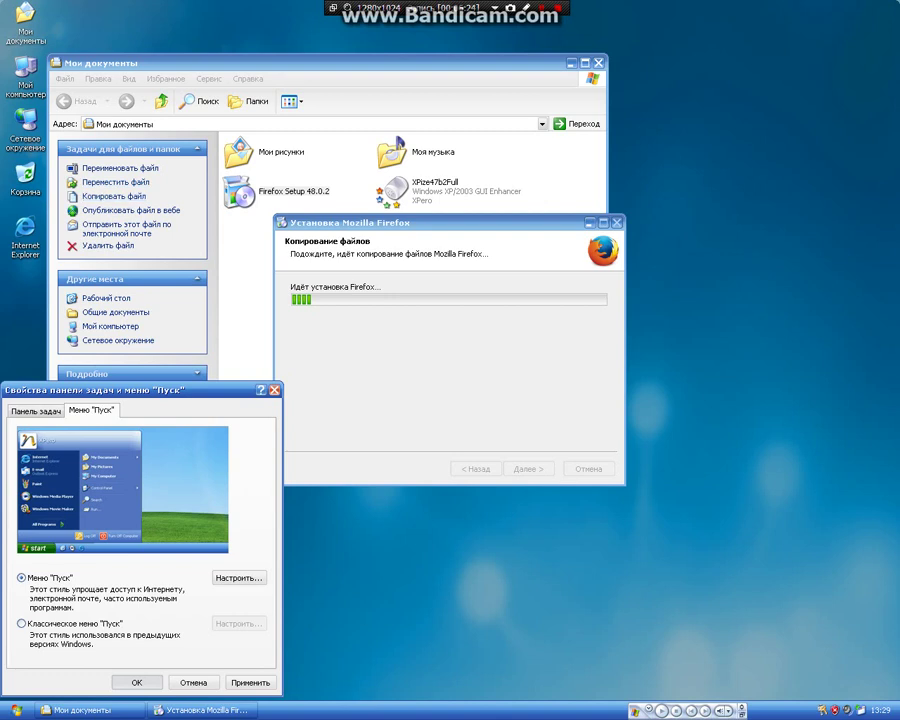
key(Return)
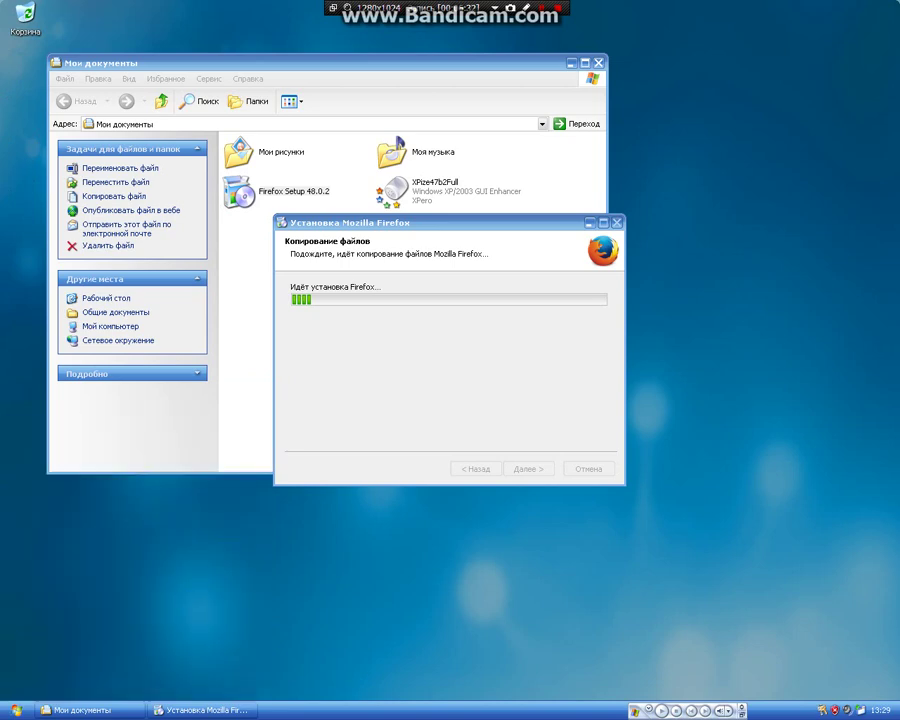
Examine the entries of the standard Start menu and its All Programs (Все программы) list, then close the menu.
key(super)
key(Down)
key(Down)
key(Down)
key(Down)
key(Down)
key(Down)
key(Down)
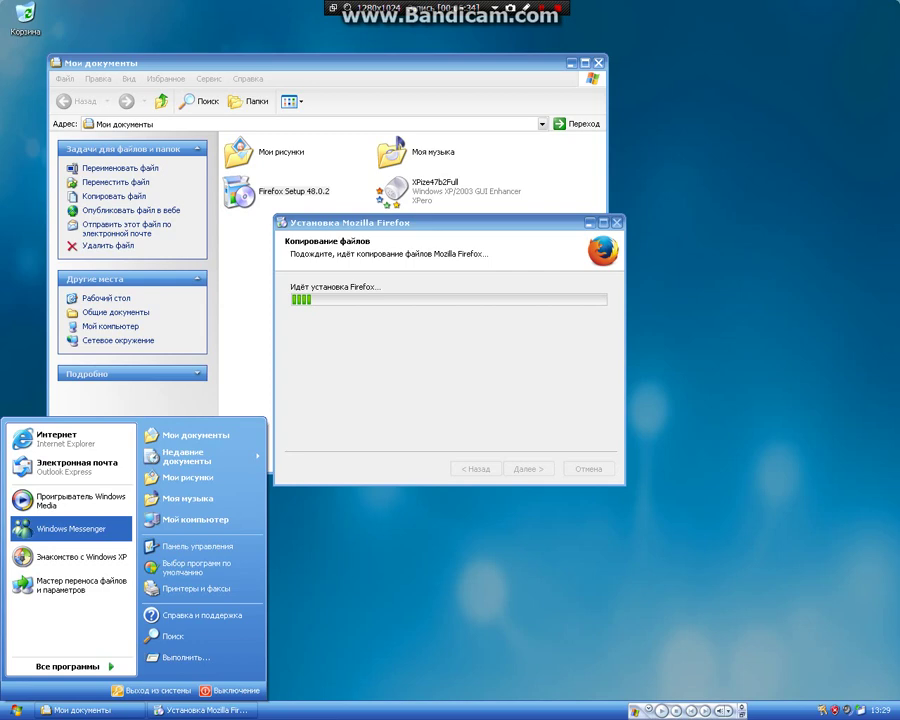
key(Right)
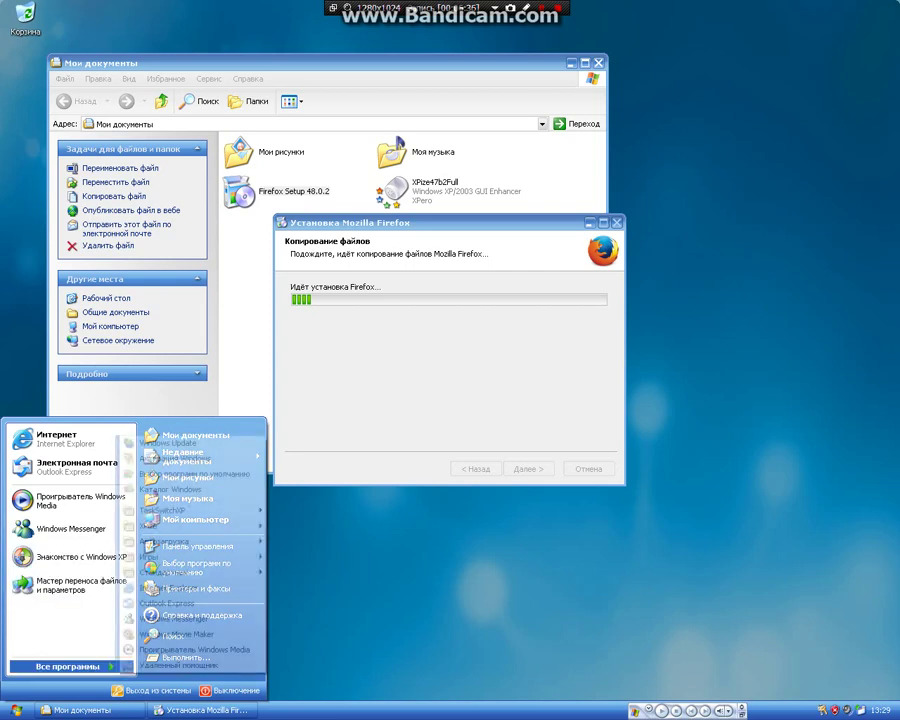
key(Escape)
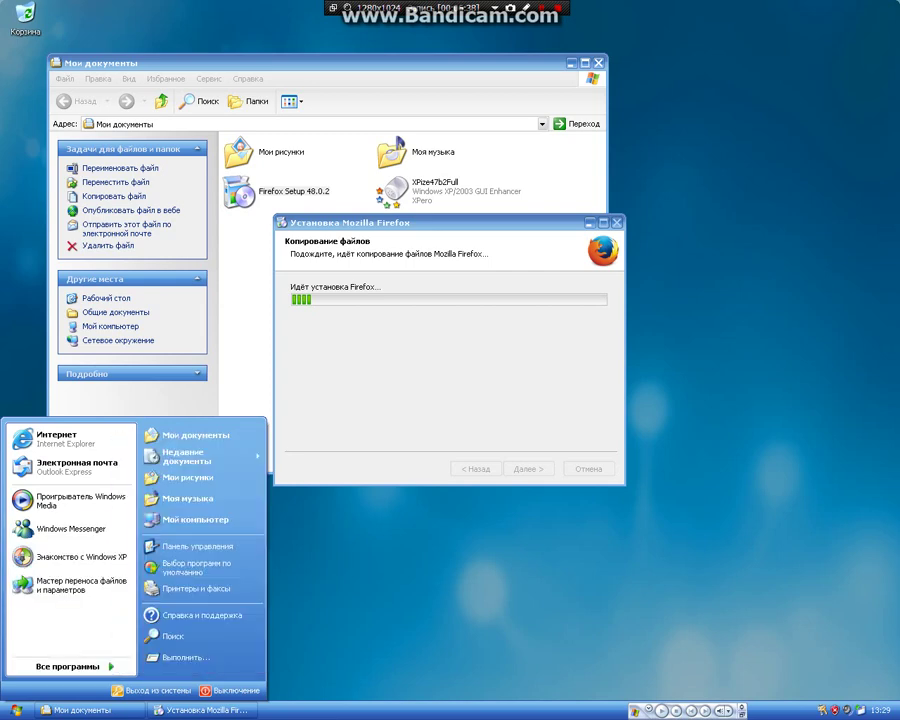
key(Escape)
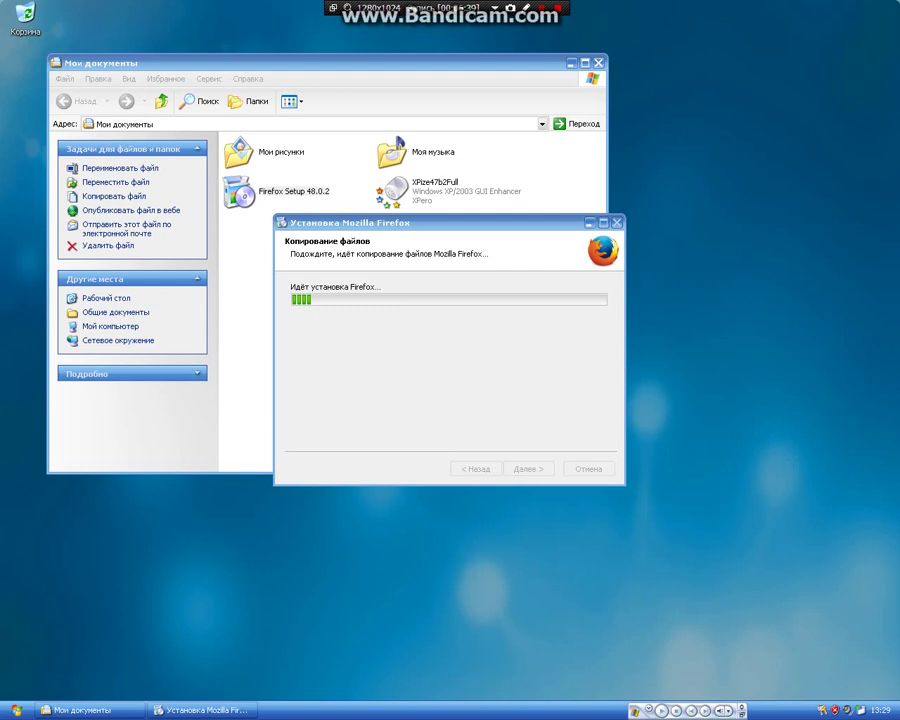
click(320, 595)
right_click(197, 541)
key(Escape)
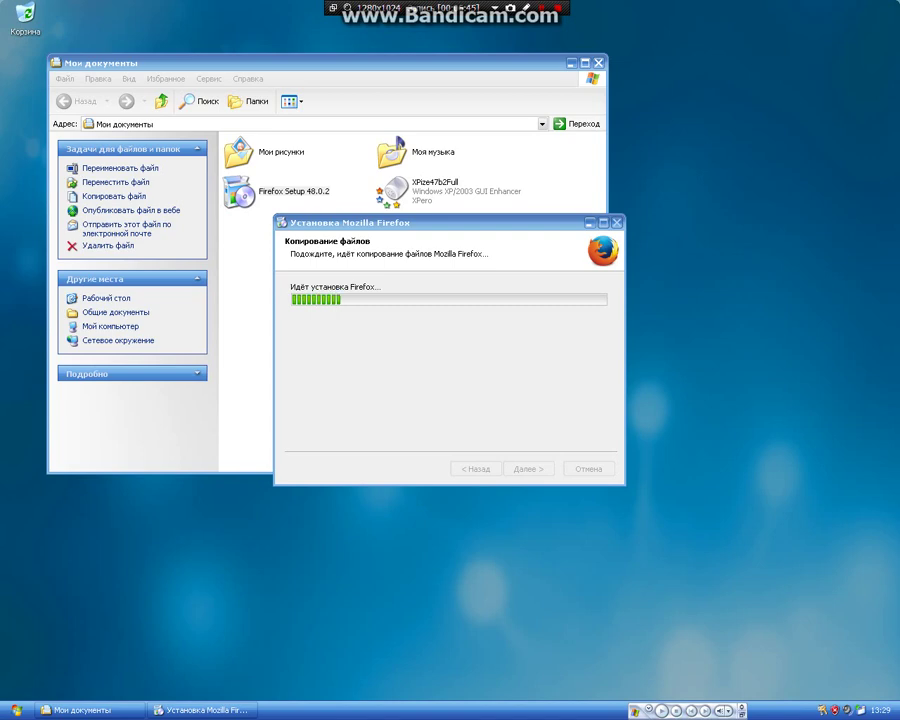
Take the virtual machine out of full-screen mode, finish the Mozilla Firefox setup wizard and launch Firefox from its desktop shortcut.
key(alt+Return)
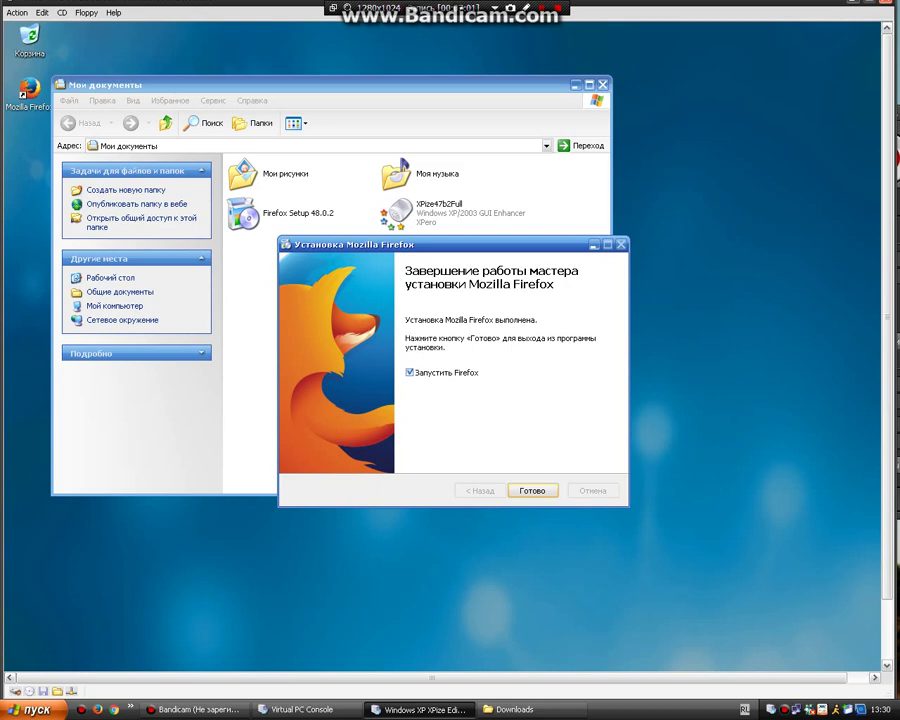
key(Return)
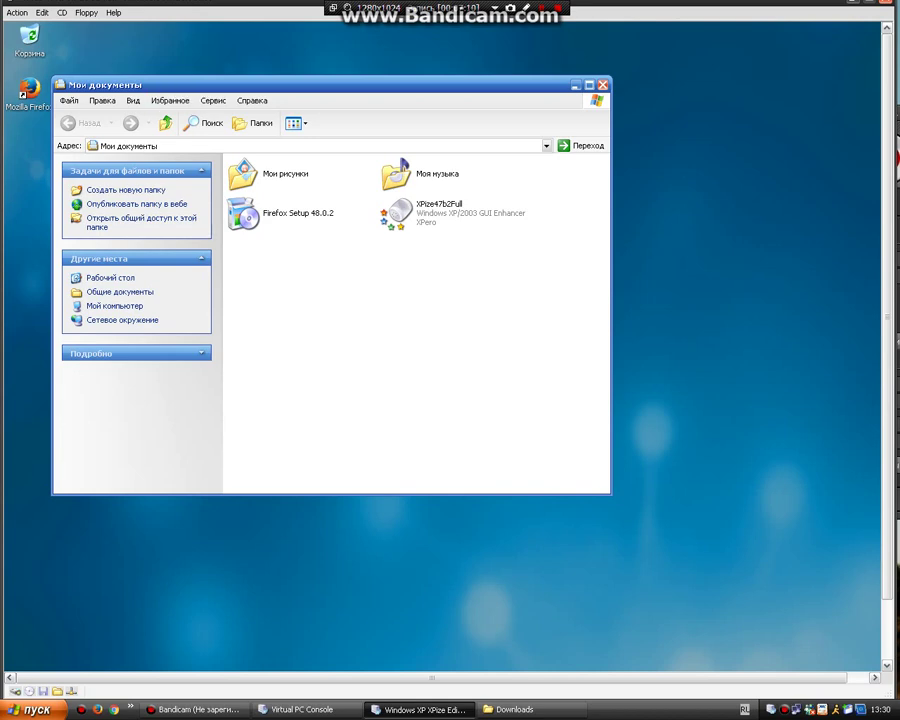
double_click(29, 90)
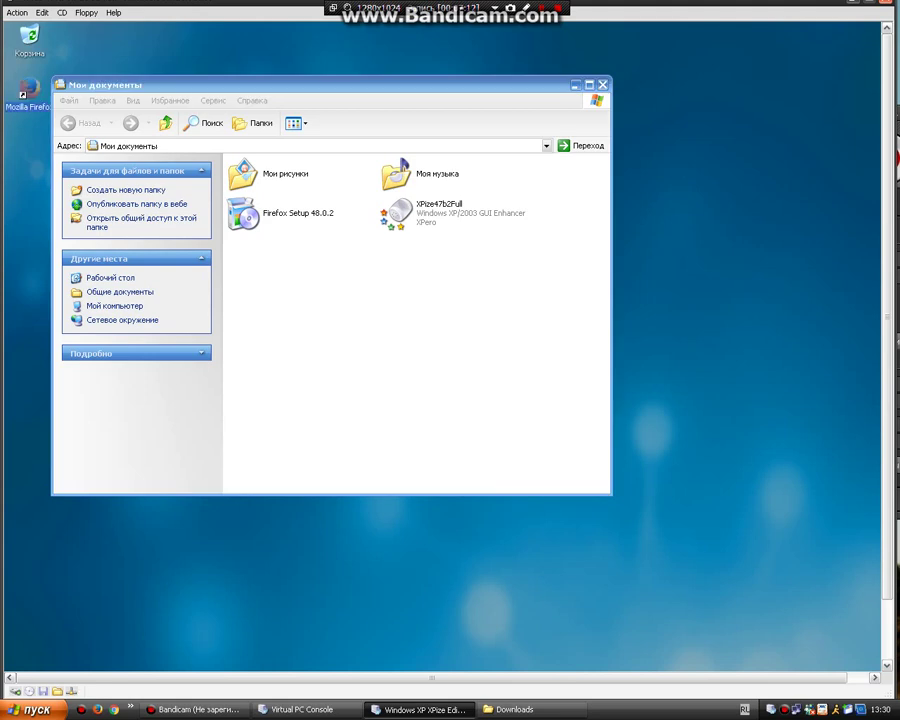